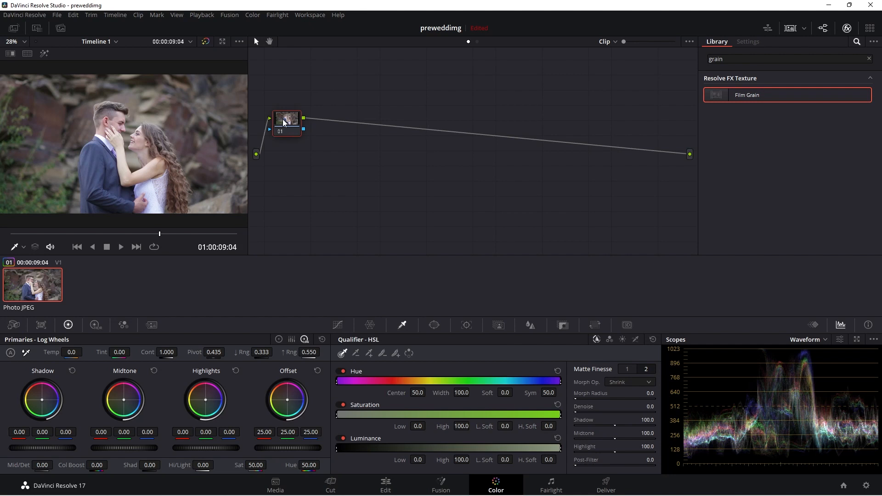
Step: Label the first node "color correction" and add a serial node after it
right_click(283, 122)
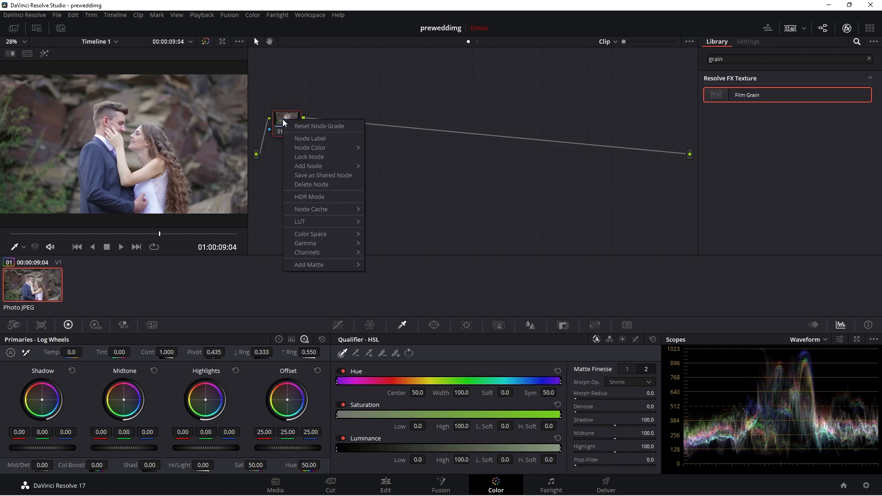
click(303, 136)
text(color)
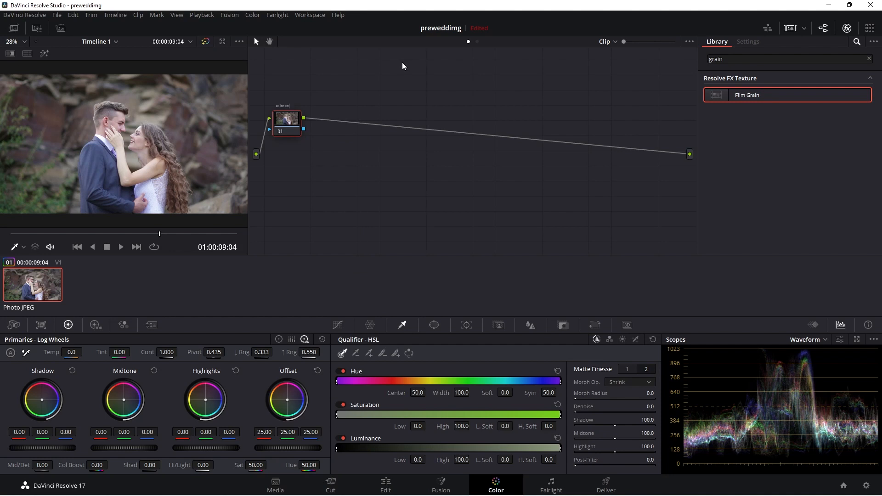
text( correction)
key(Return)
key(alt+s)
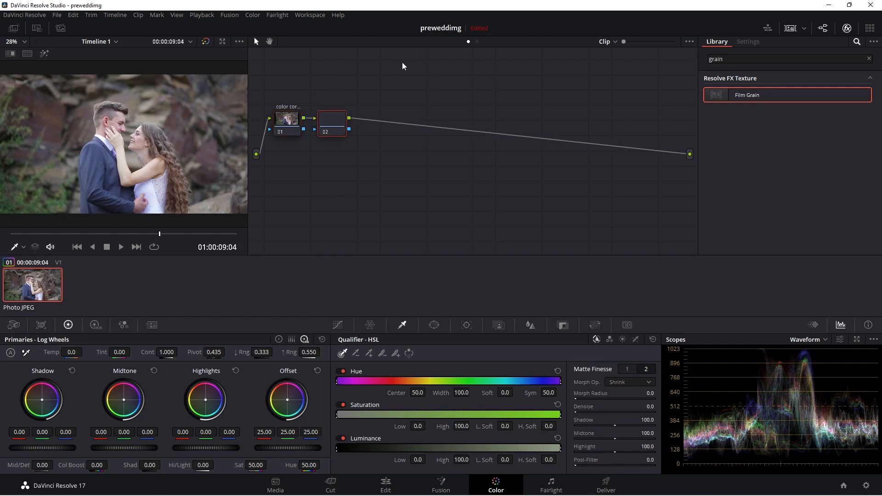
right_click(330, 128)
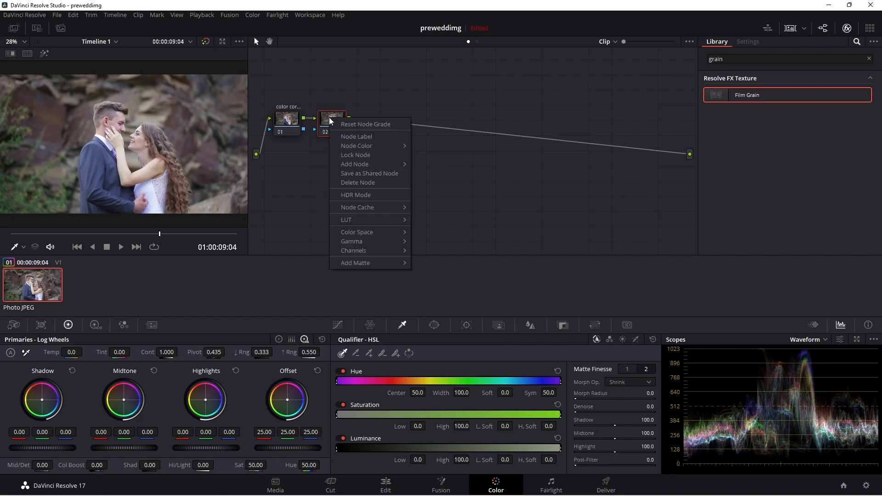
click(355, 136)
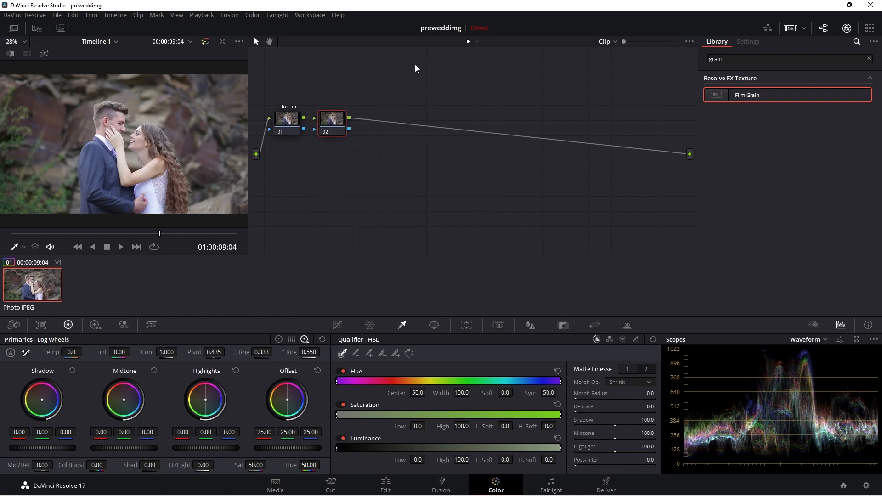
text(tempera)
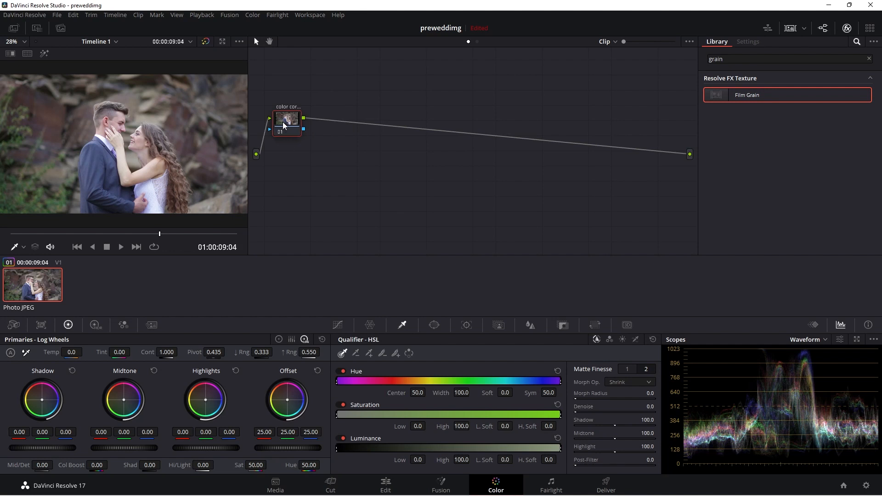
Step: Add a serial node labelled "curves" and append another serial node after it
key(alt+s)
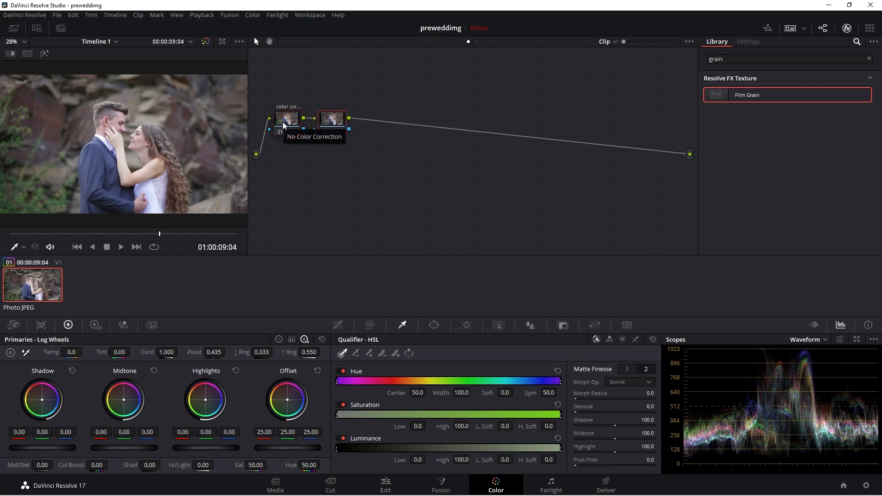
right_click(327, 123)
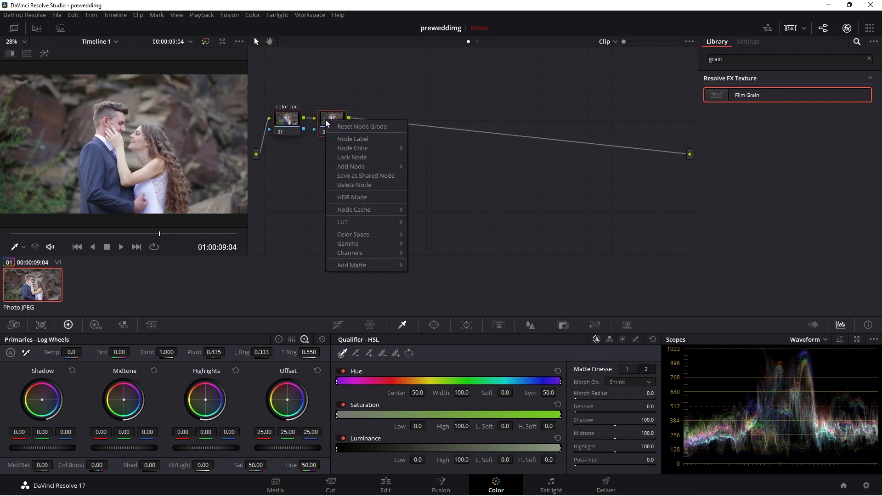
click(342, 140)
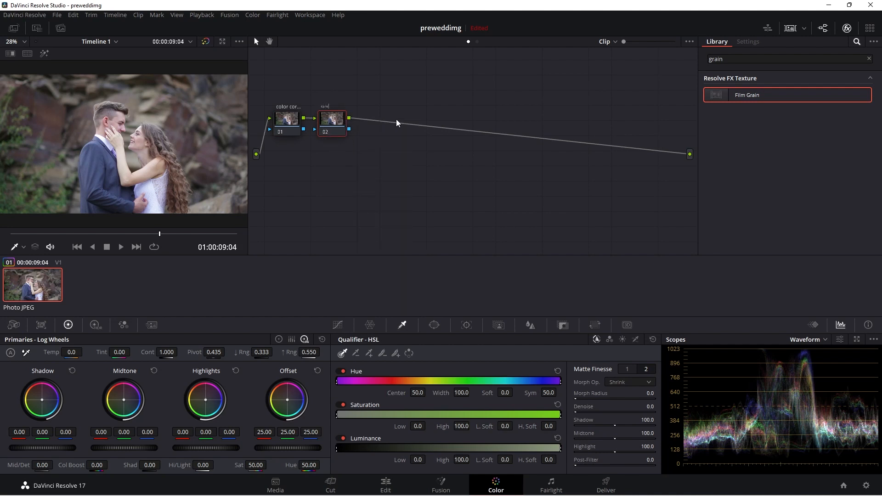
key(Return)
key(alt+s)
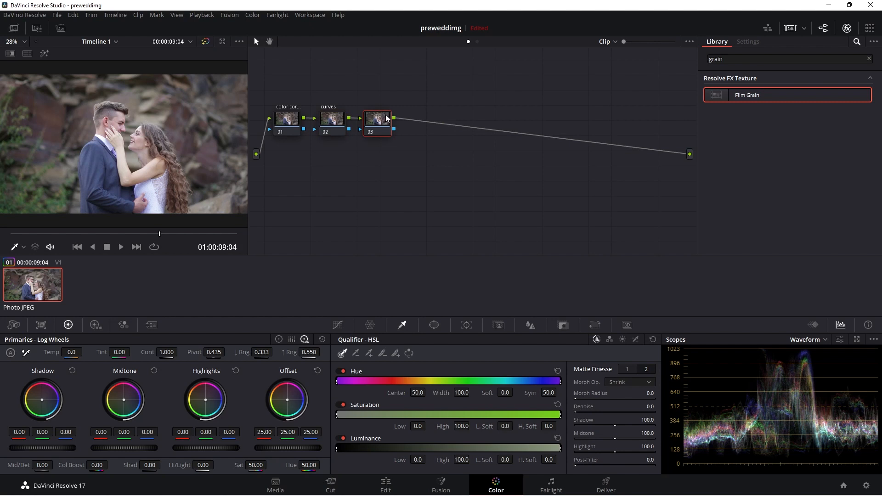
Step: Label the third node "look" and add a serial node after it
right_click(386, 118)
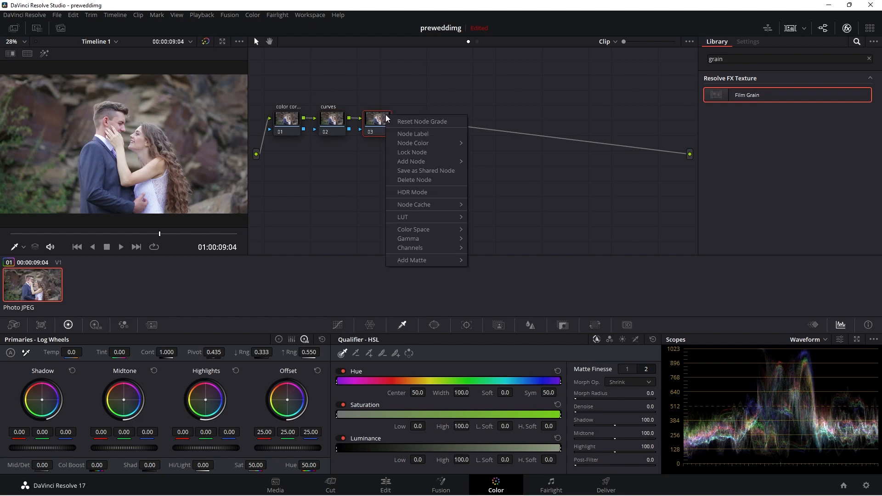
click(422, 134)
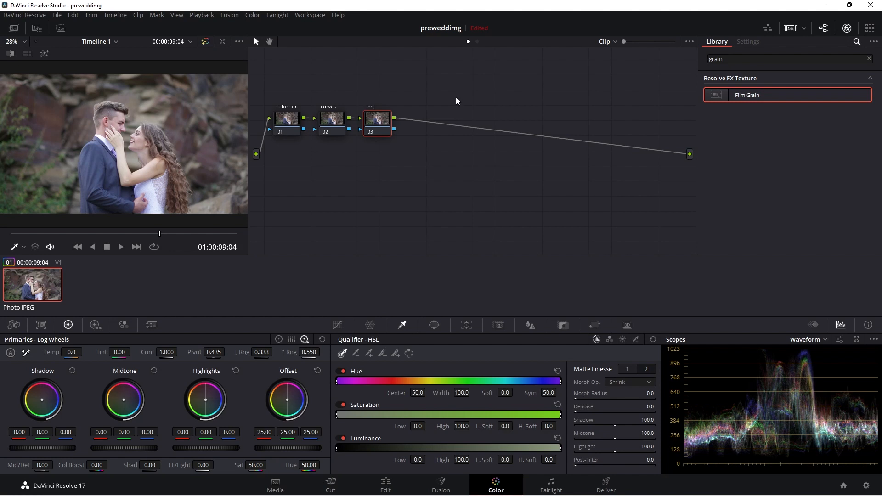
text(look)
key(Return)
key(alt+s)
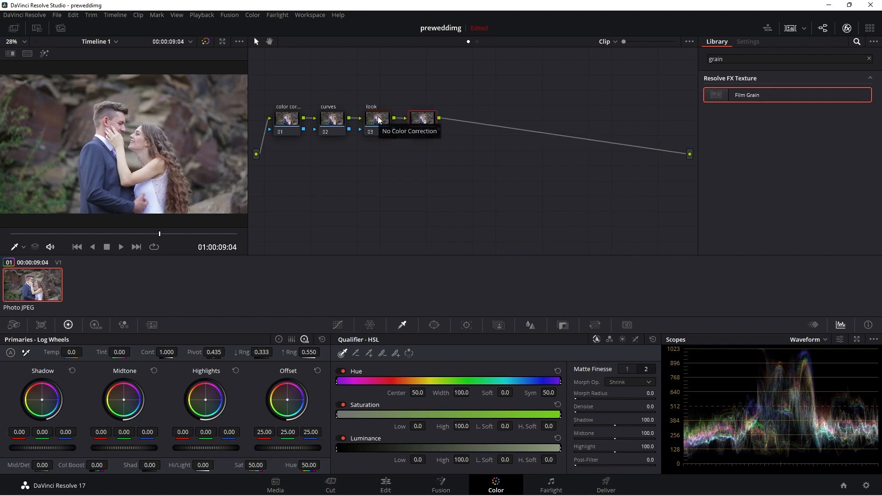
Step: Label the fourth node "hue chahe"
right_click(419, 112)
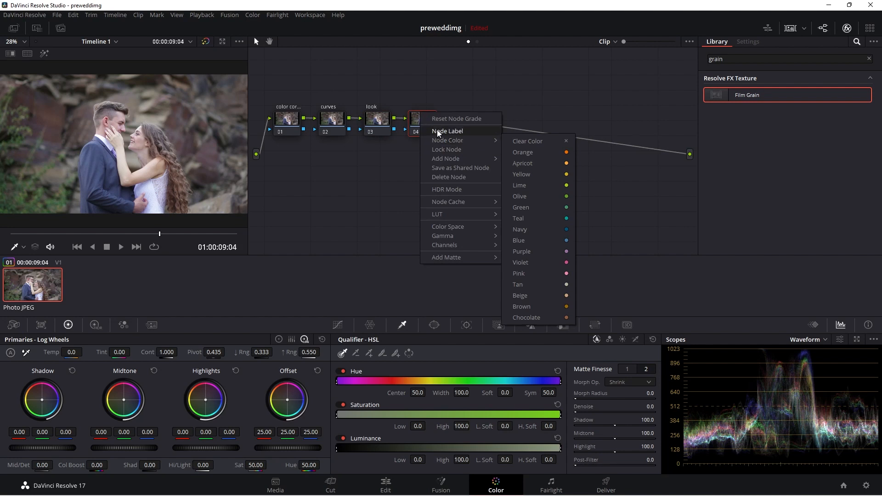
click(446, 131)
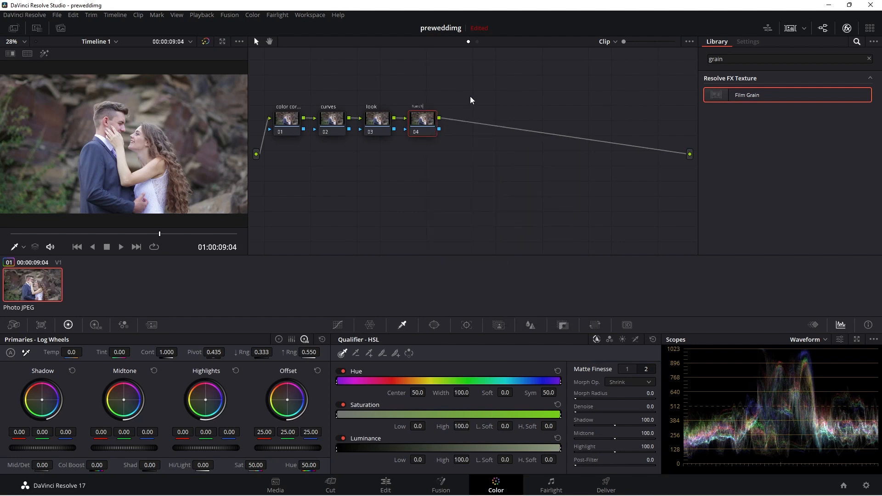
text(hue chahe)
key(Return)
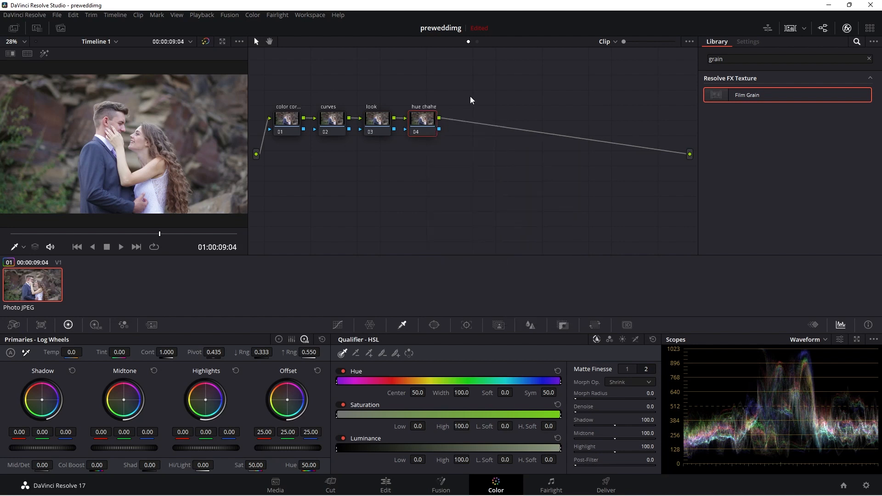
Step: Add a parallel node alongside the "hue chahe" node
mouse_move(428, 121)
mouse_down()
mouse_move(429, 83)
mouse_move(430, 114)
mouse_up()
right_click(430, 113)
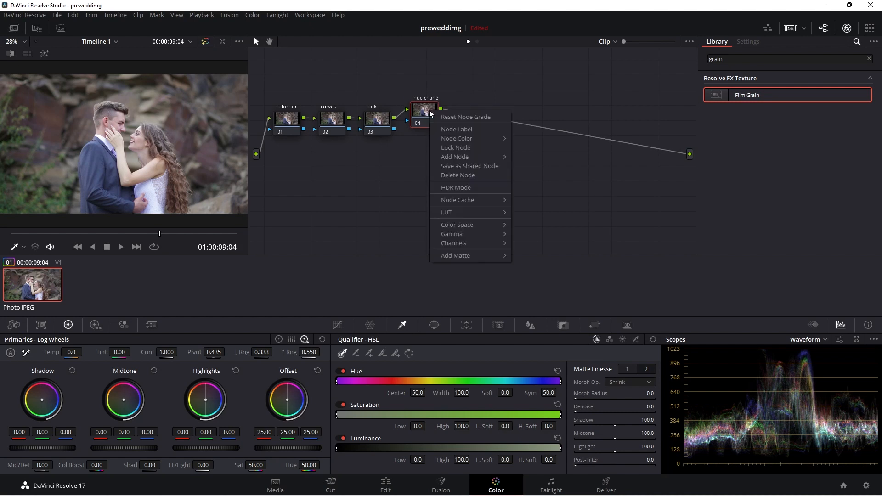
mouse_move(450, 157)
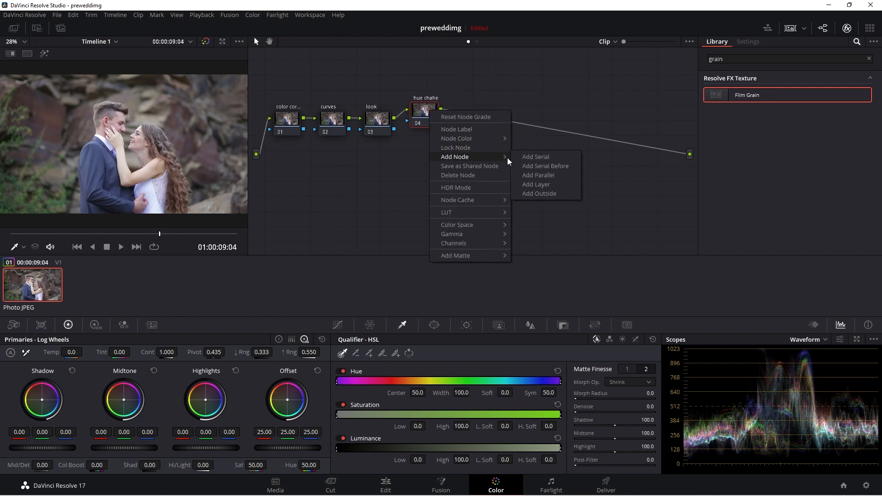
click(544, 176)
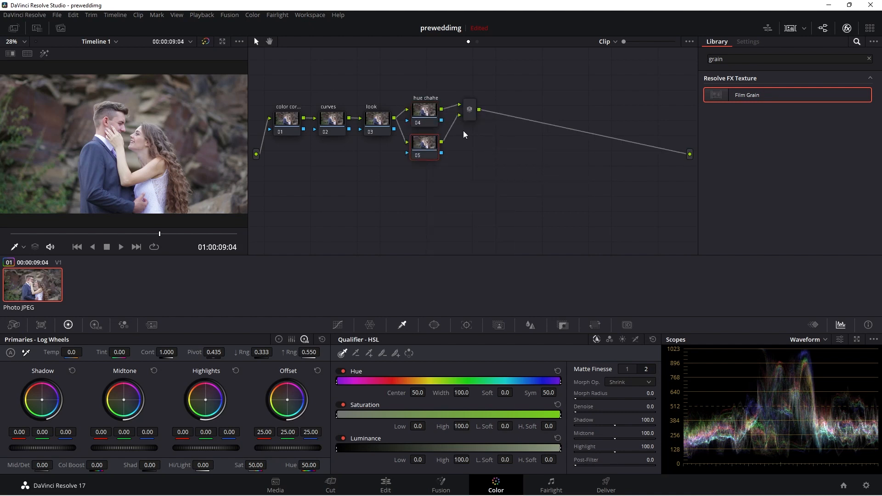
Step: Move the "hue chahe" node up and label the new parallel node "skintones"
drag(430, 112, 433, 91)
right_click(423, 144)
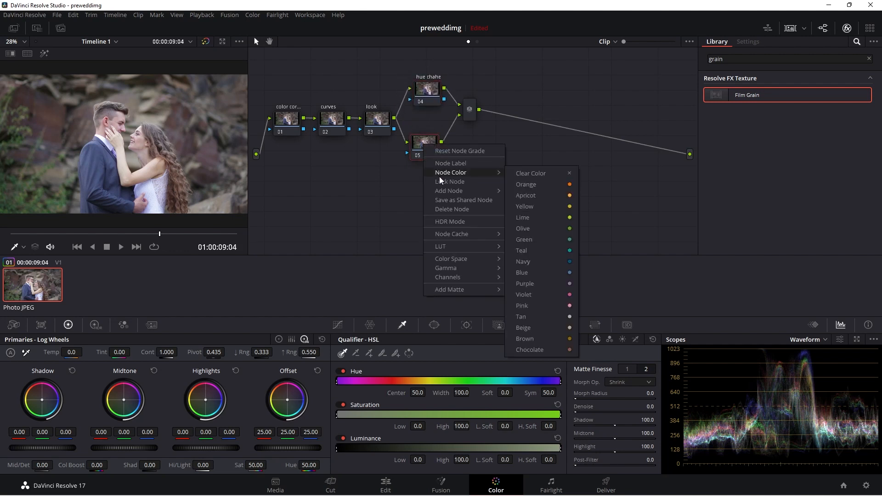
click(440, 164)
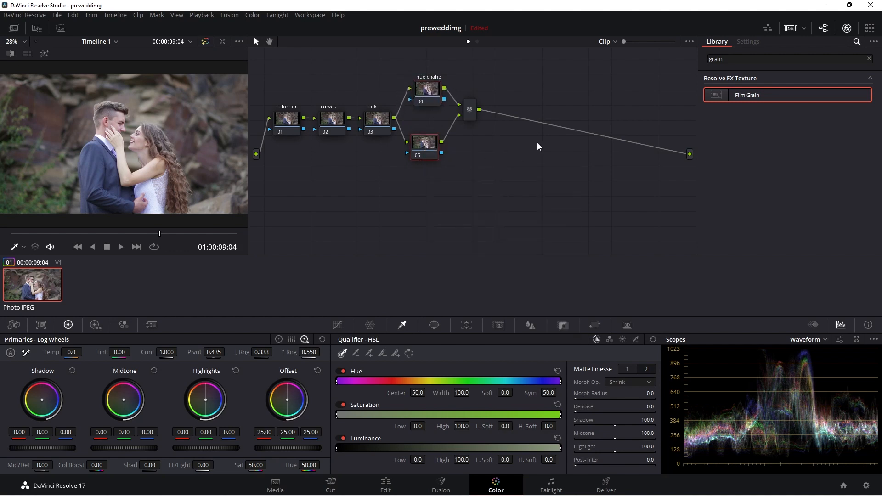
text(skintones)
key(Return)
Step: Add a serial node after the parallel mixer
click(475, 116)
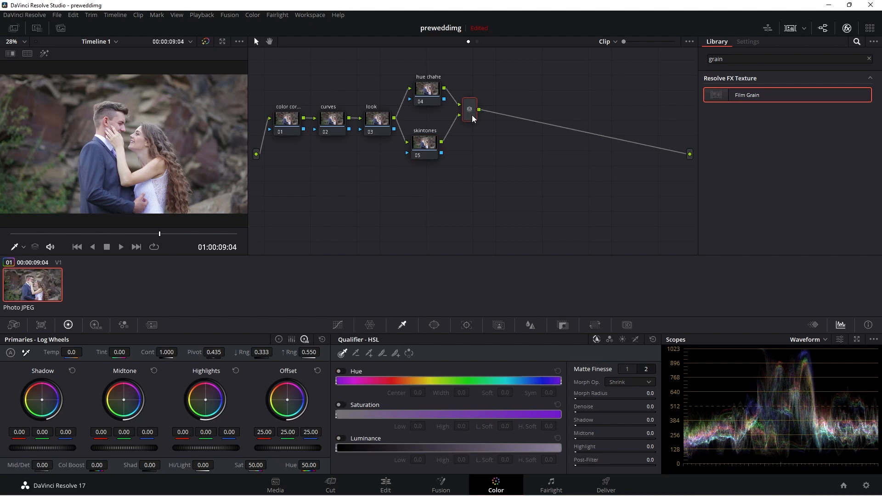
key(alt+d)
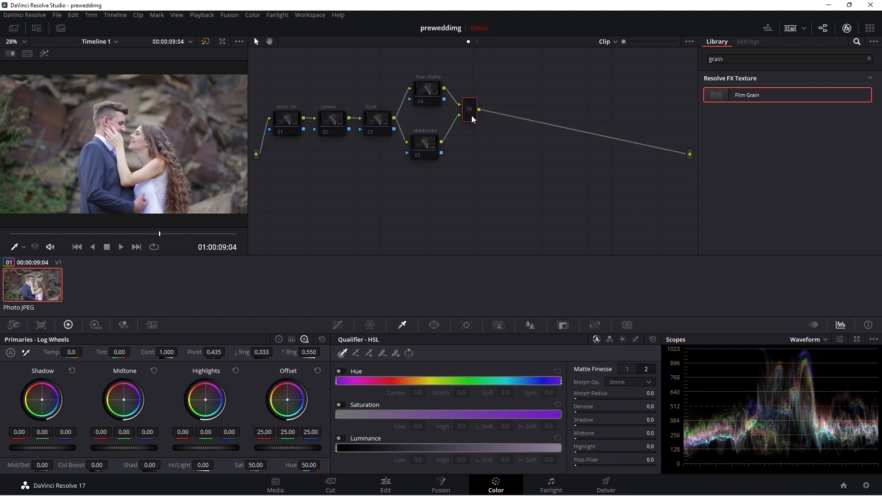
key(alt+d)
key(alt+s)
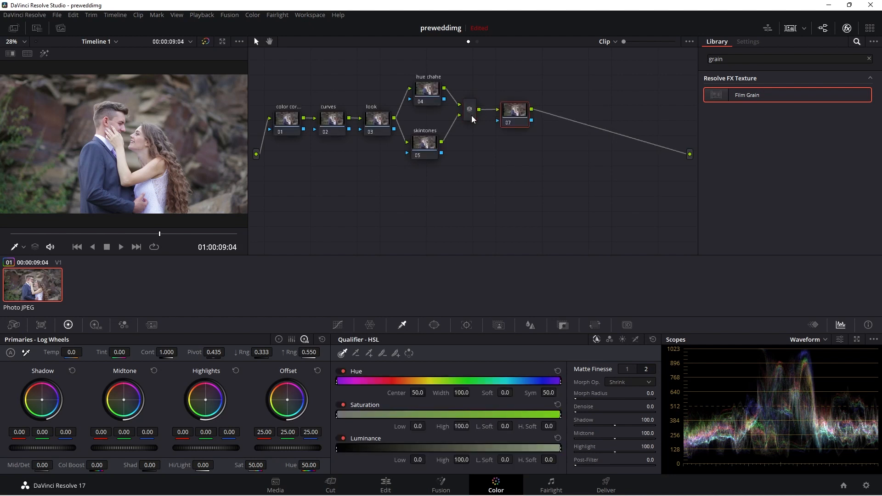
Step: Label the node after the mixer "global adjustments"
drag(517, 112, 512, 114)
right_click(512, 114)
click(524, 131)
text(global adjustments)
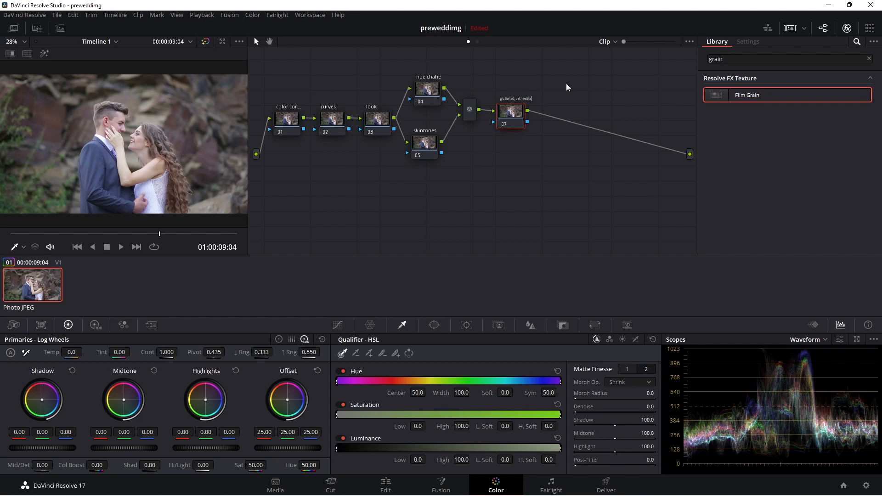
key(Return)
Step: Select the "color correction" node and switch the primaries to Color Wheels
click(288, 122)
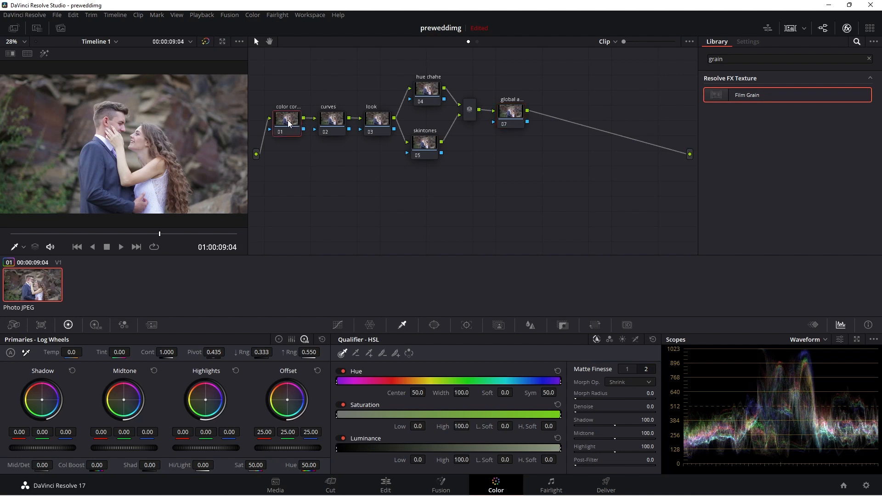
drag(288, 123, 290, 123)
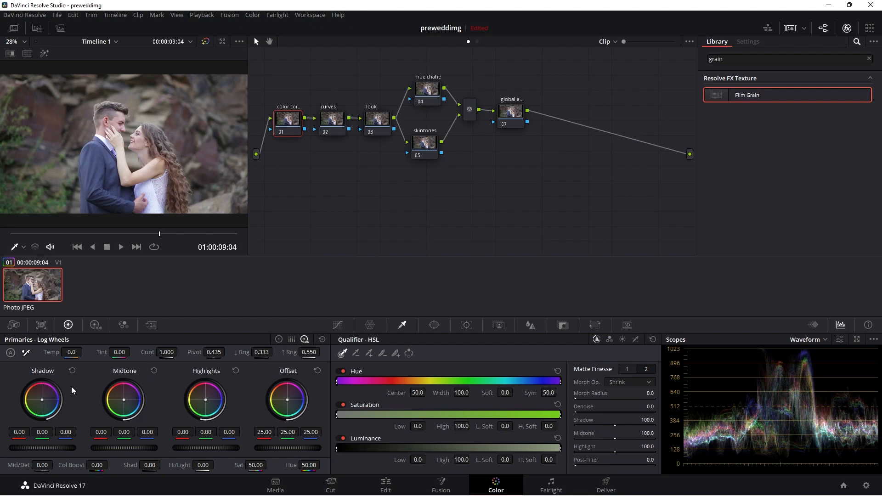
click(279, 340)
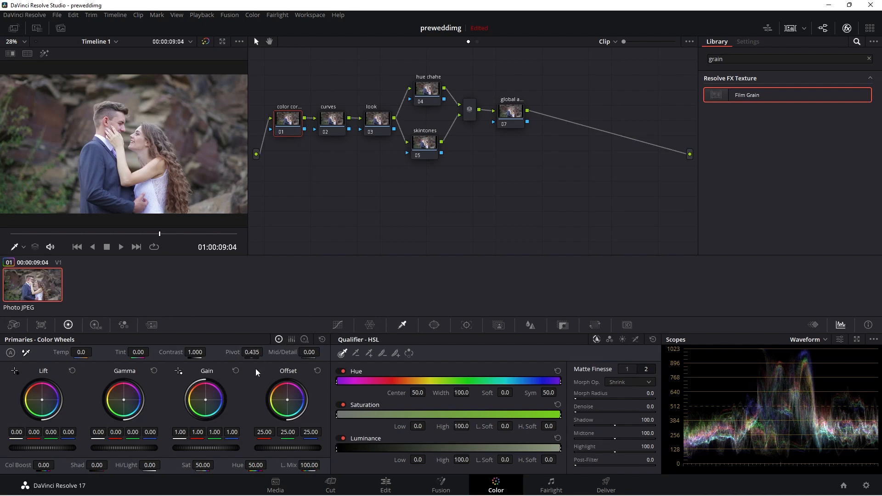
Step: Open the floating scopes window from the viewer and reposition it over the node area
right_click(130, 160)
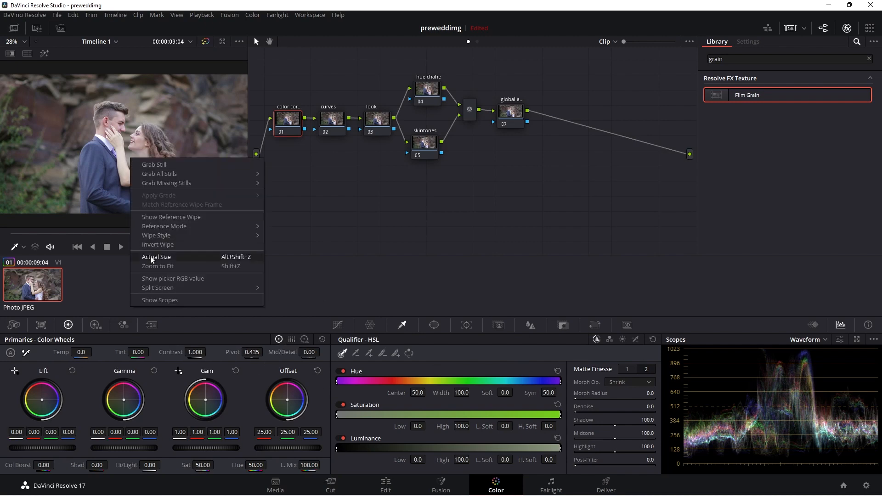
click(157, 299)
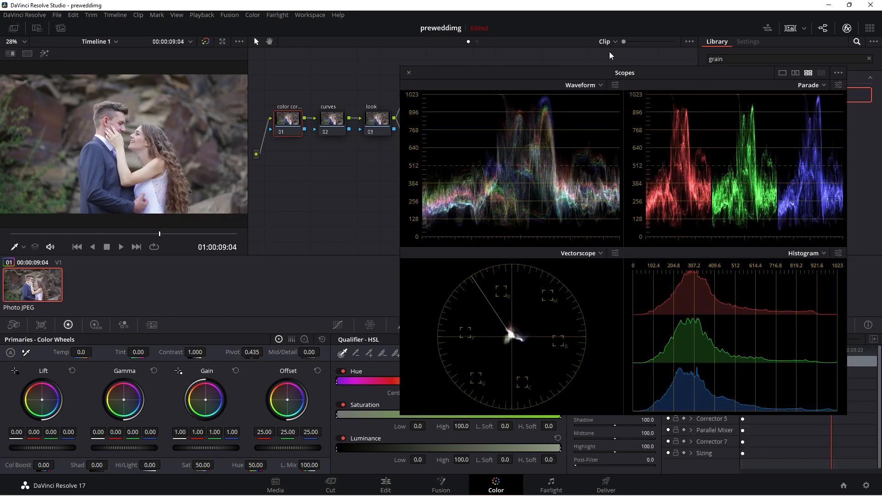
drag(520, 72, 484, 123)
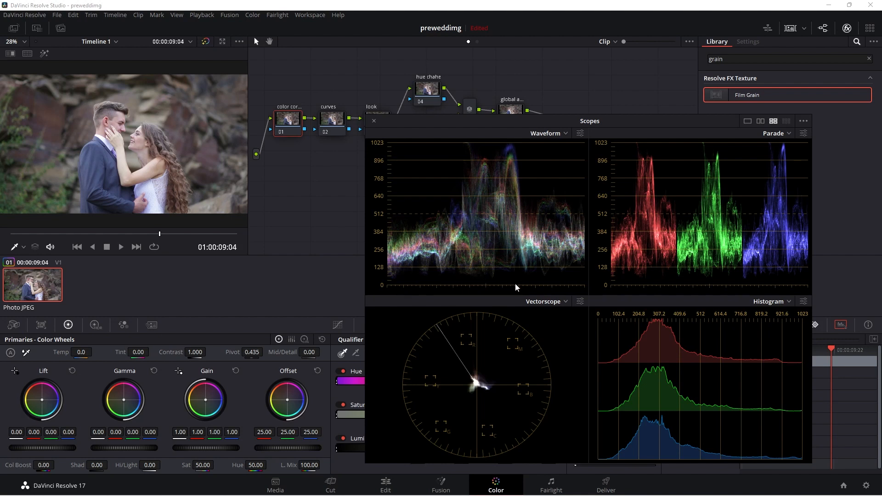
Step: Lower Lift to -0.03, Gain to 0.96 and Gamma to -0.05 on the color correction node
drag(42, 448, 34, 448)
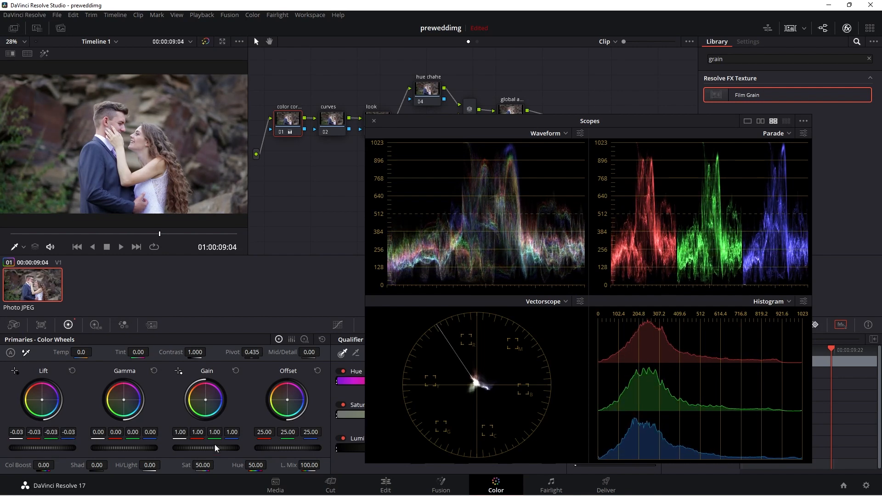
drag(206, 448, 200, 448)
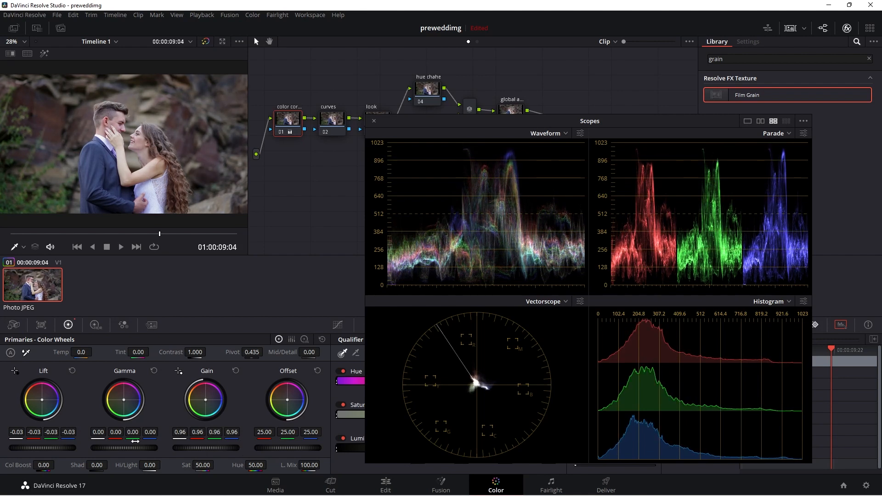
drag(124, 447, 120, 448)
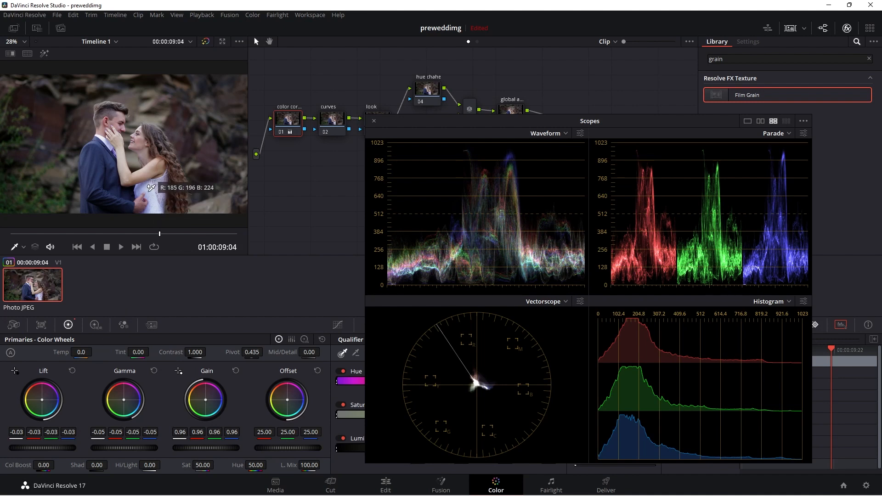
Step: White-balance the image by sampling the bride's white dress, and close the scopes window
click(151, 185)
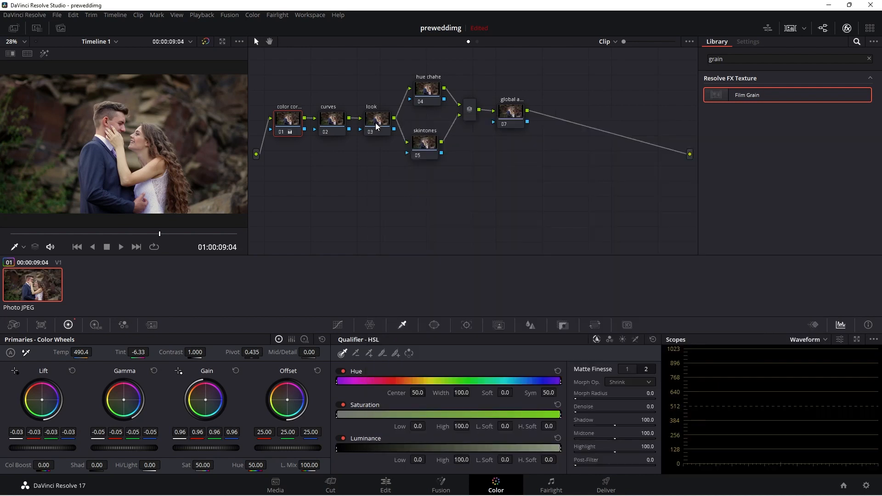
click(374, 121)
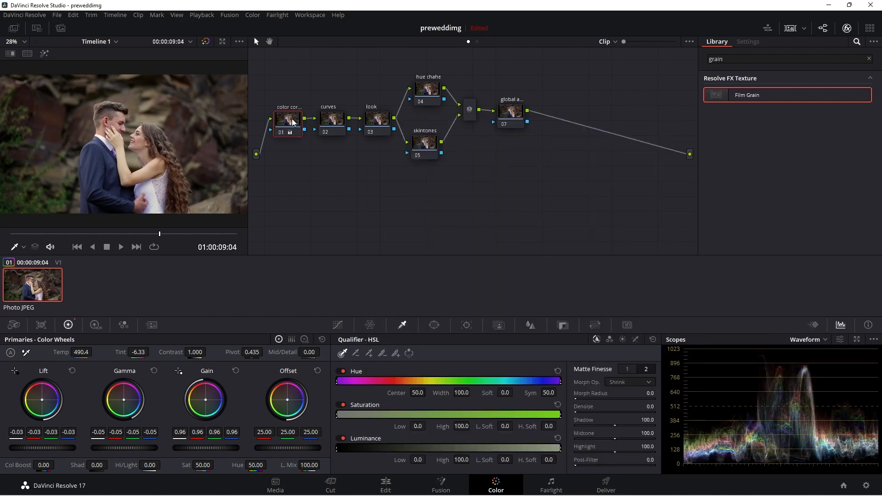
Step: Select the curves node, open Custom curves, and add three control points along the luminance curve
click(333, 123)
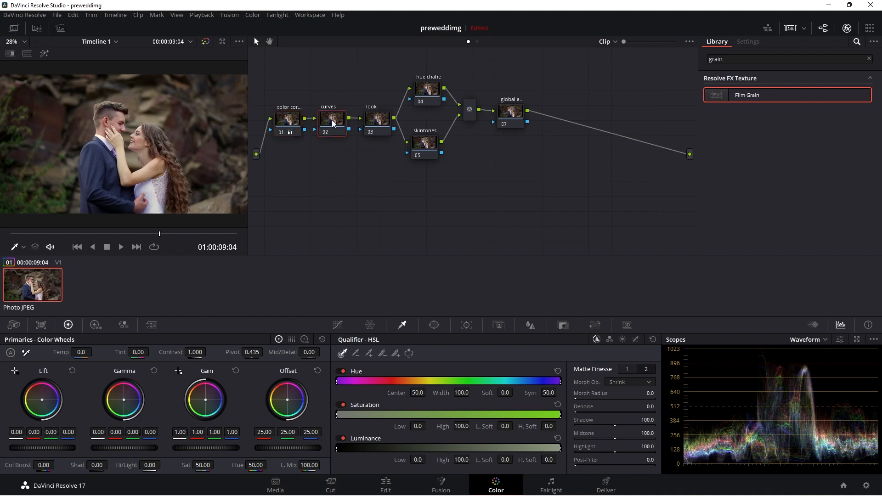
click(340, 327)
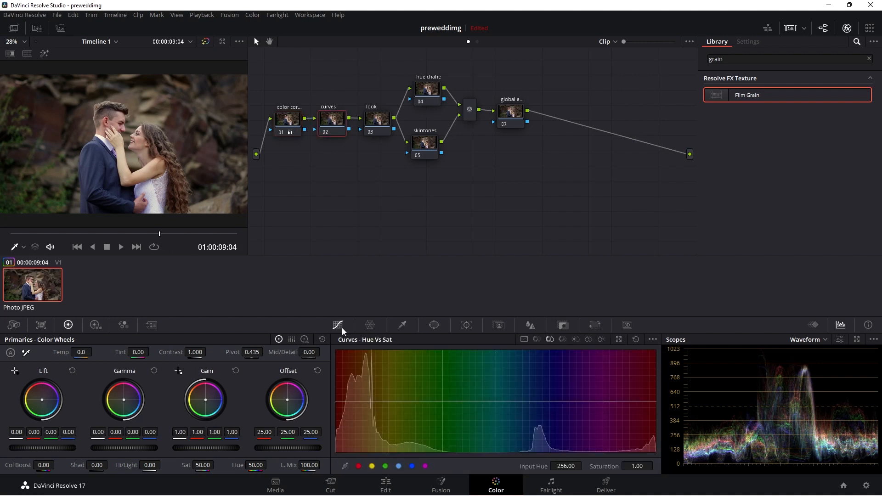
click(524, 340)
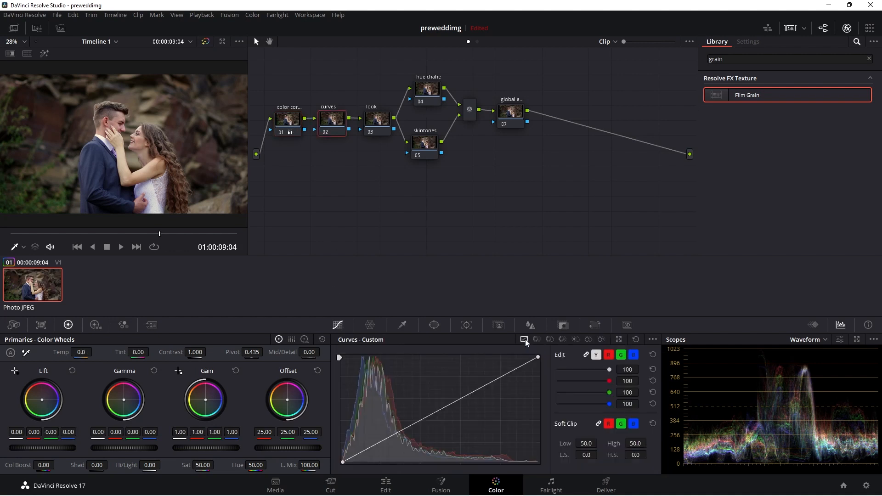
click(391, 434)
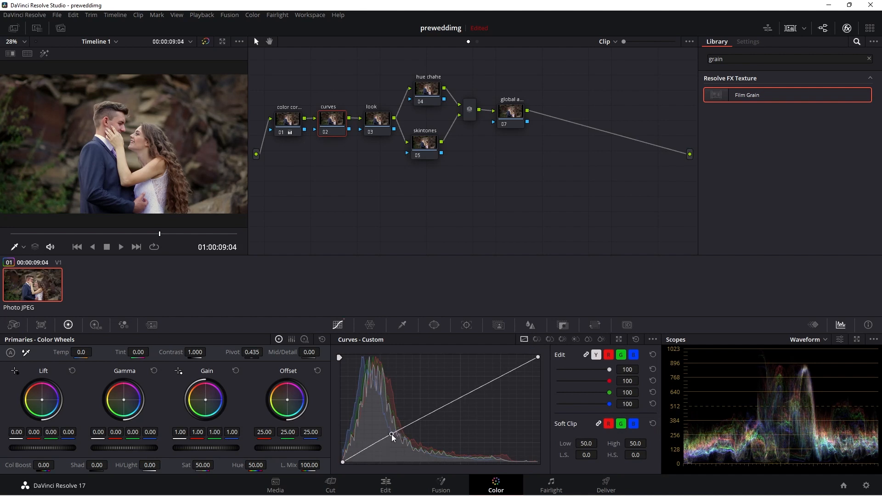
click(442, 407)
click(505, 373)
Step: Shape an S-curve by lowering the shadow point and raising the midtone and highlight points
drag(390, 432, 393, 436)
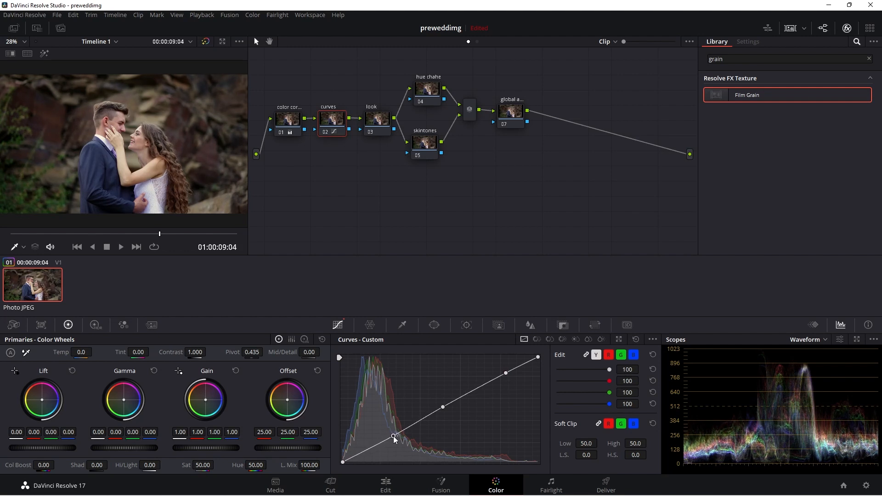
drag(442, 407, 441, 404)
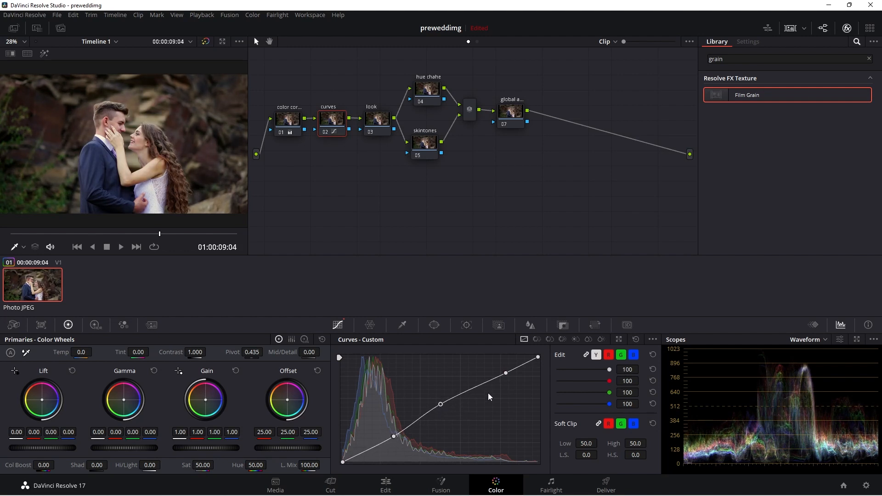
mouse_move(505, 373)
mouse_down()
mouse_move(506, 382)
mouse_move(513, 373)
mouse_up()
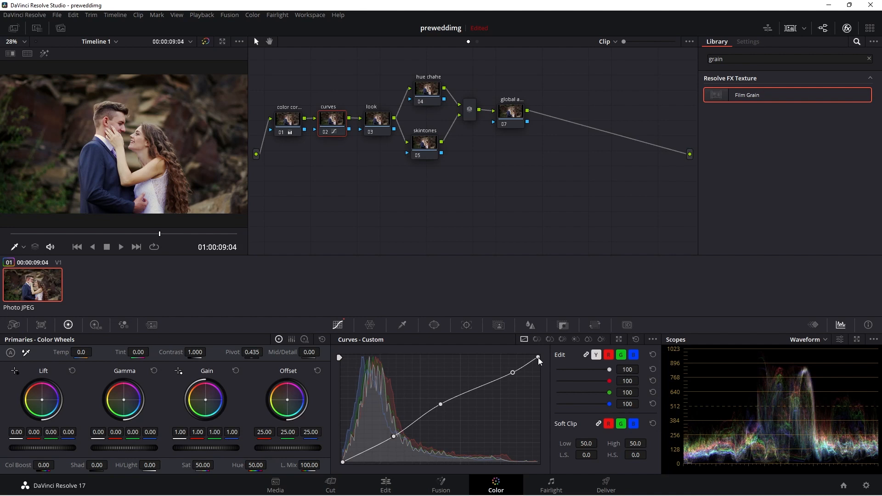
drag(539, 357, 538, 362)
drag(343, 462, 338, 458)
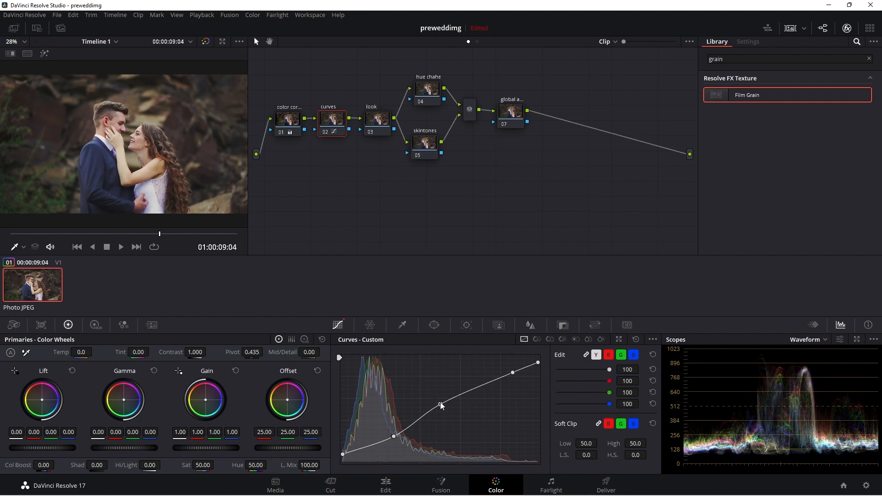
drag(440, 405, 443, 401)
drag(445, 402, 445, 403)
Step: Pull the curve's shadow point further down while comparing the curves node on and off
click(324, 134)
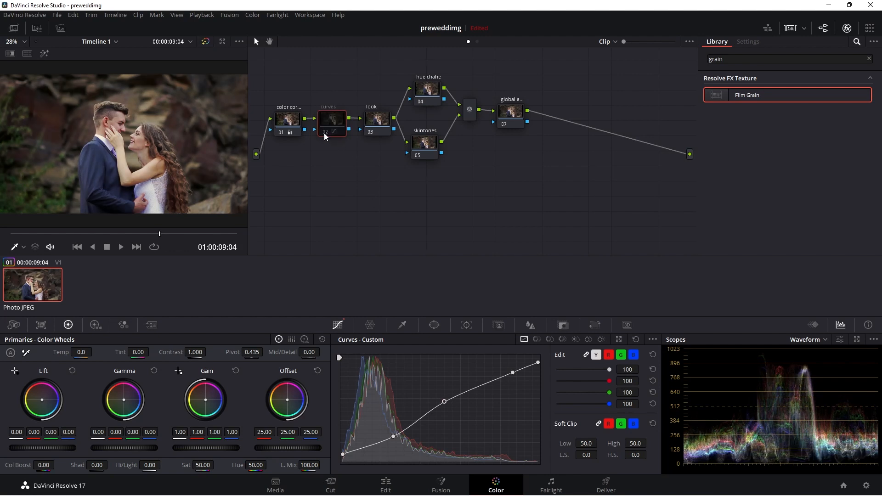
click(325, 134)
drag(394, 437, 342, 458)
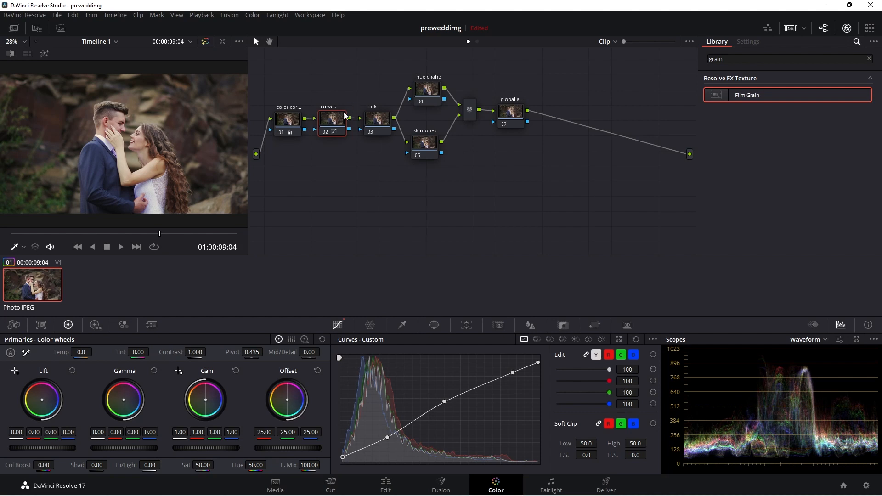
click(325, 133)
click(325, 133)
Step: Select the look node, warm the image with the Offset wheel, and push the Lift wheel toward blue
click(372, 116)
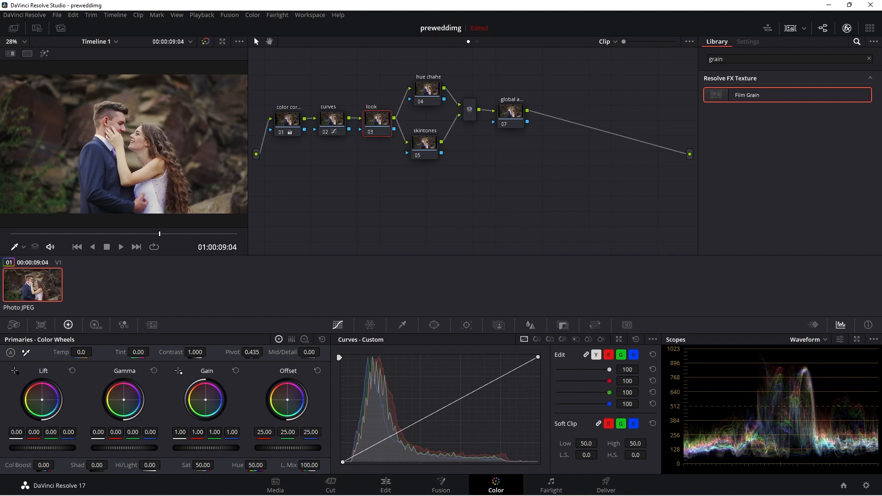
drag(287, 399, 273, 395)
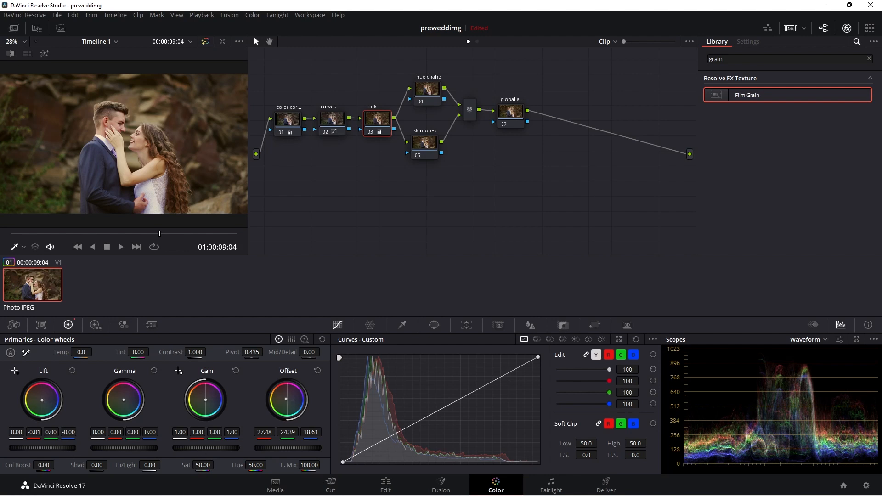
drag(42, 400, 44, 401)
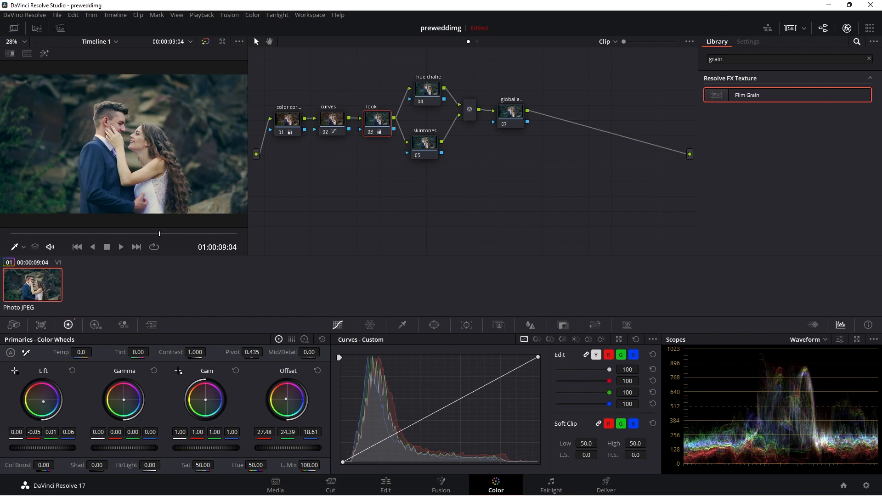
drag(43, 401, 43, 401)
Step: Compare the look node on and off and raise its Contrast to 1.144
click(371, 133)
click(371, 133)
drag(173, 353, 198, 351)
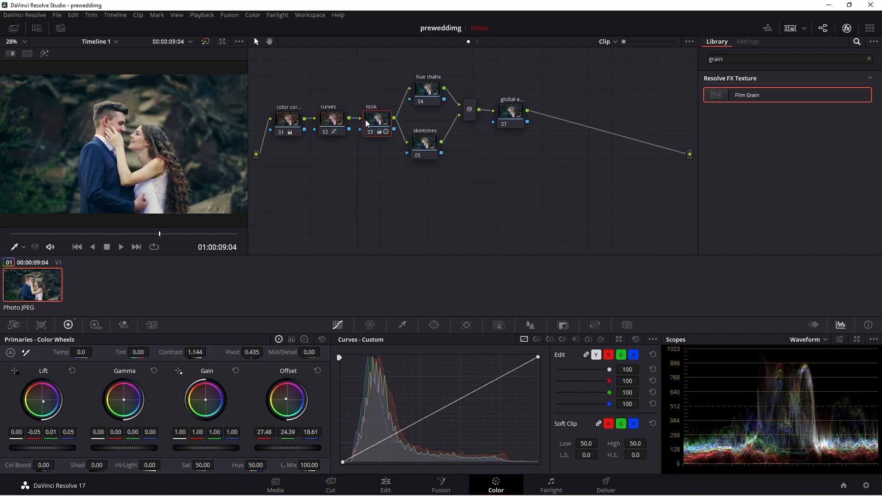
Step: Raise Saturation on the color correction node to 59.60, comparing it with the other nodes
click(292, 123)
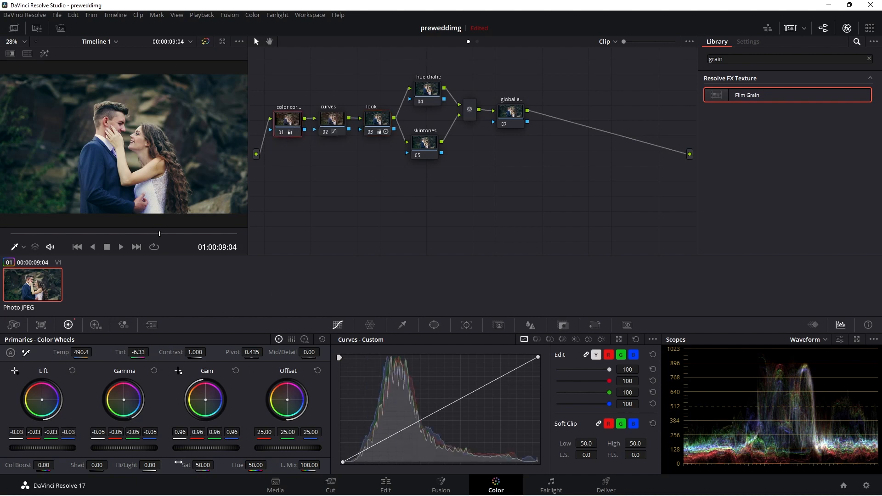
drag(186, 465, 203, 465)
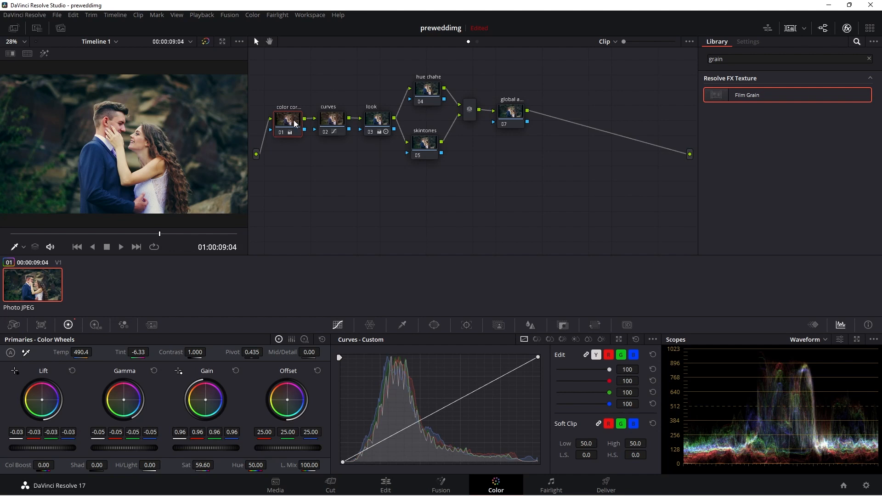
click(332, 118)
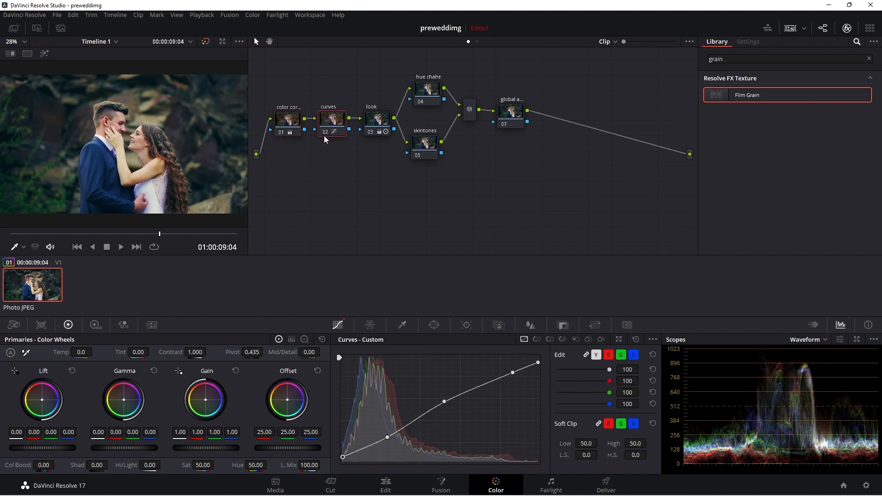
click(378, 120)
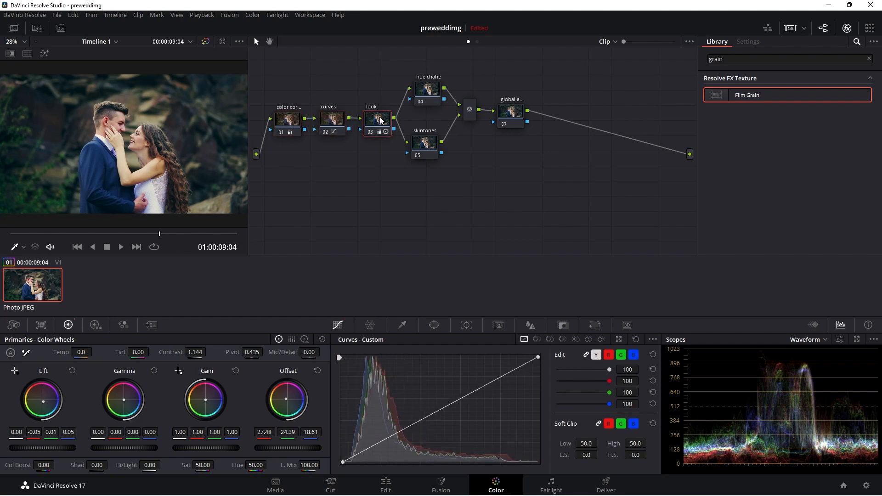
click(289, 122)
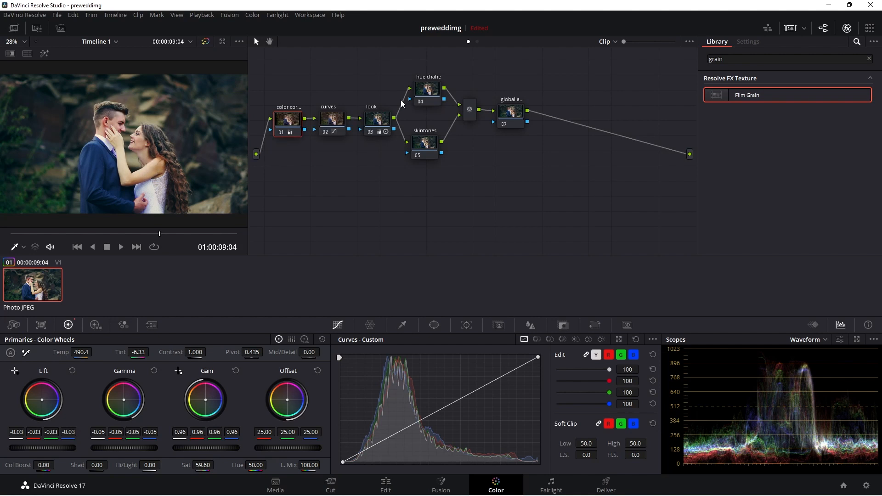
click(378, 121)
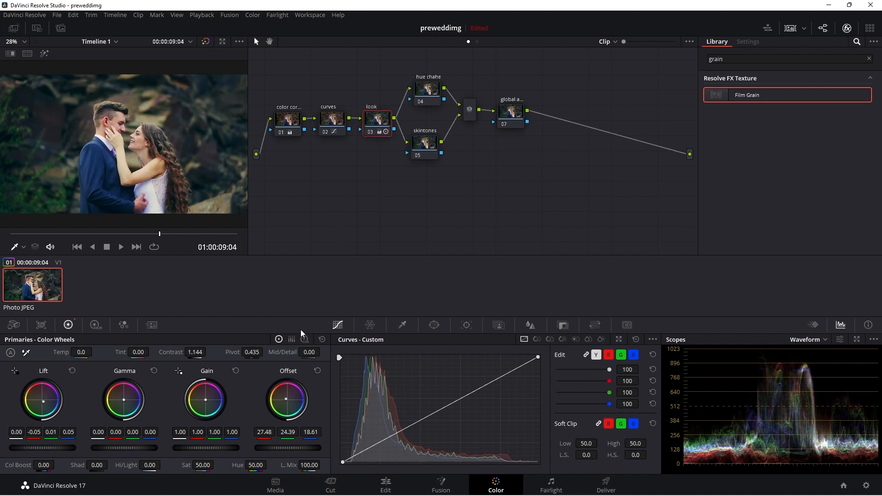
Step: Switch the look node to Log wheels and push the Shadow wheel toward teal, comparing before and after
click(304, 340)
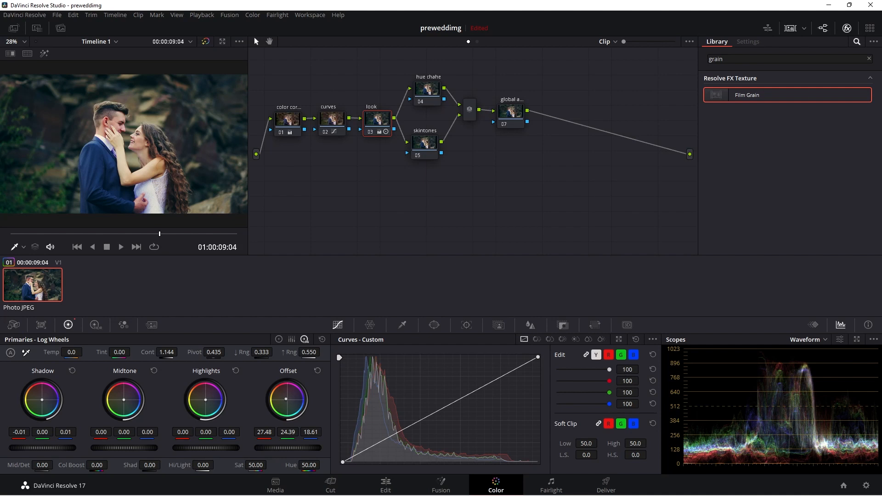
drag(42, 400, 43, 401)
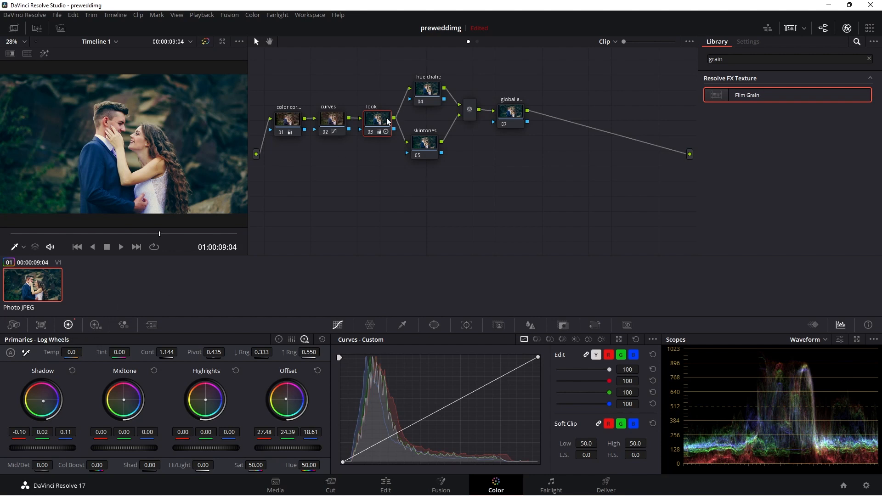
click(368, 131)
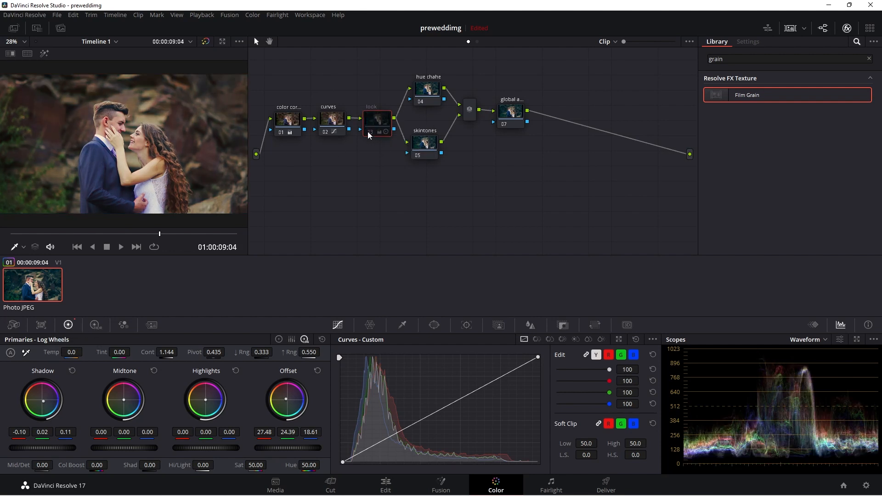
click(370, 131)
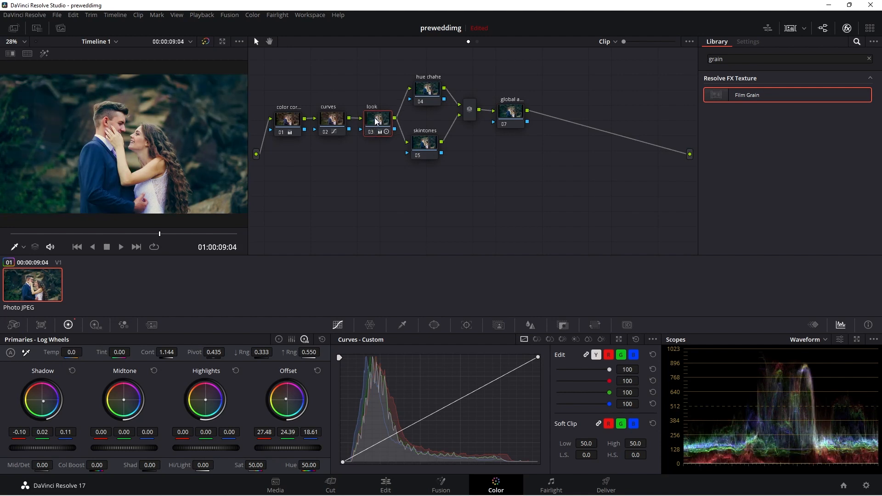
Step: Select the hue chahe node, open Hue vs Sat, and boost the blues' saturation with a three-point peak to about 1.84
click(427, 90)
drag(426, 90, 424, 86)
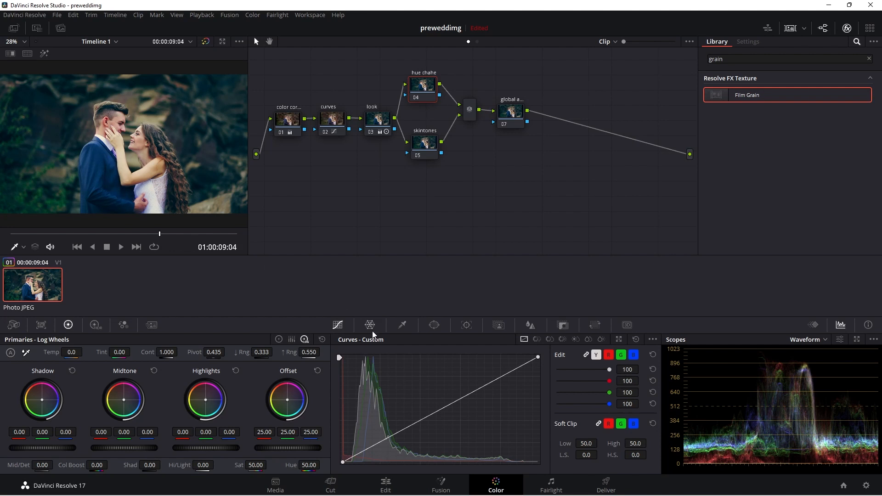
click(537, 339)
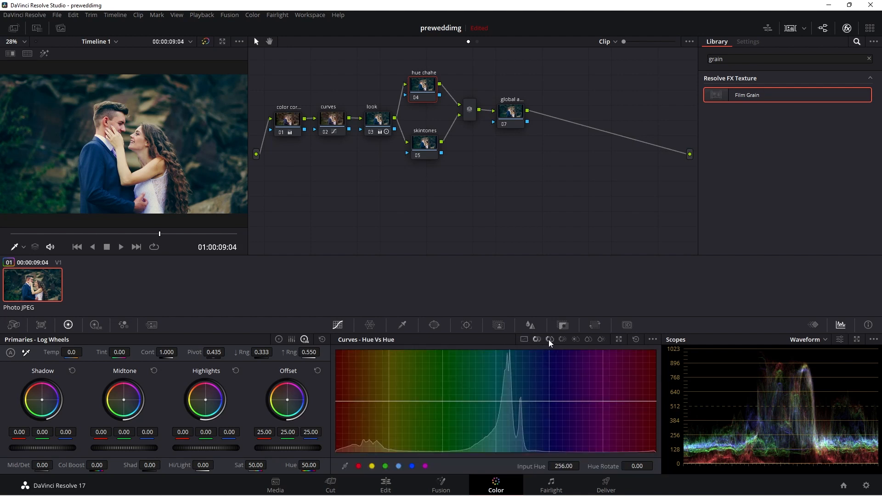
click(549, 339)
click(128, 192)
click(531, 401)
drag(531, 402, 569, 401)
drag(515, 401, 532, 401)
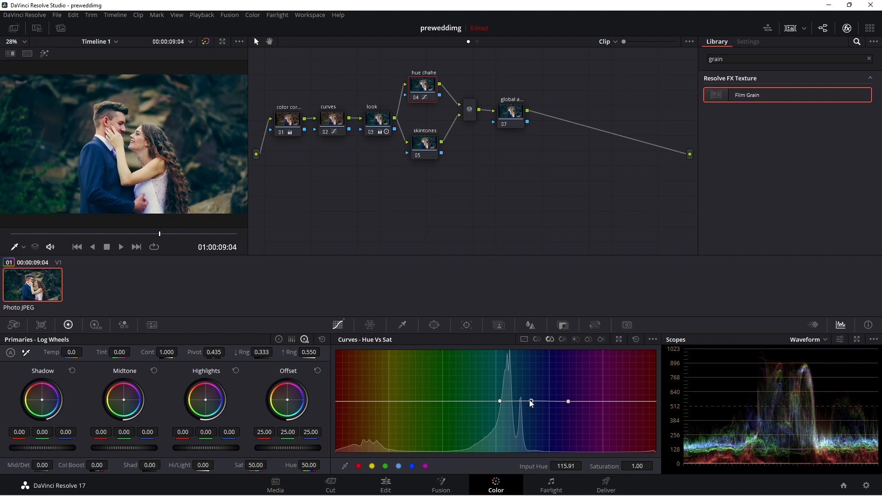
drag(532, 401, 535, 357)
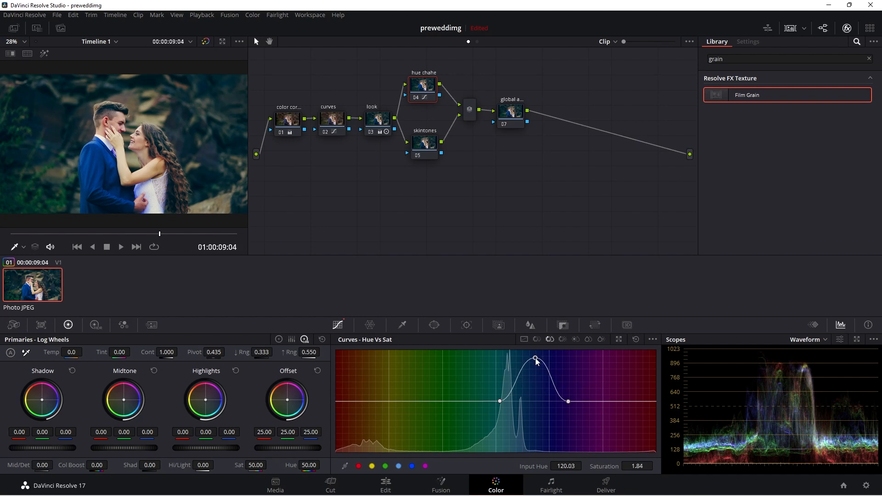
drag(536, 357, 534, 356)
Step: Add a second peak on the Hue vs Sat curve boosting the greens' saturation to about 1.99, comparing the node on and off
click(398, 400)
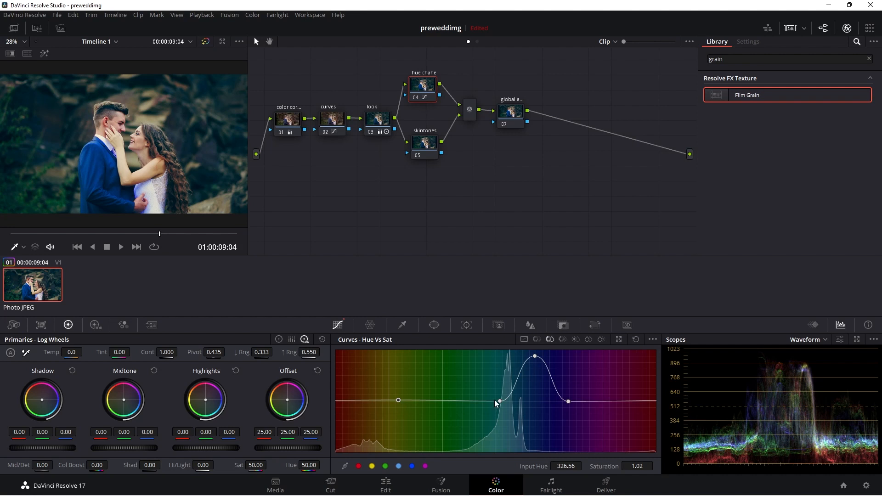
click(493, 399)
click(446, 398)
drag(446, 398, 442, 340)
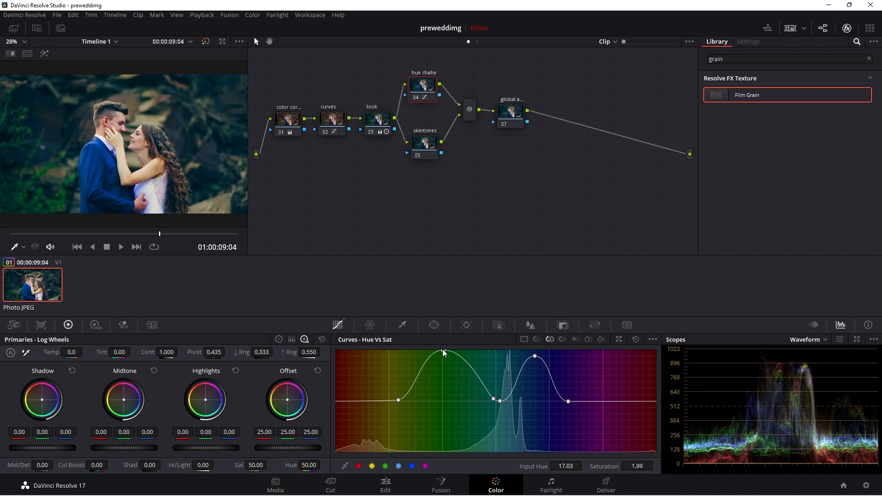
click(417, 99)
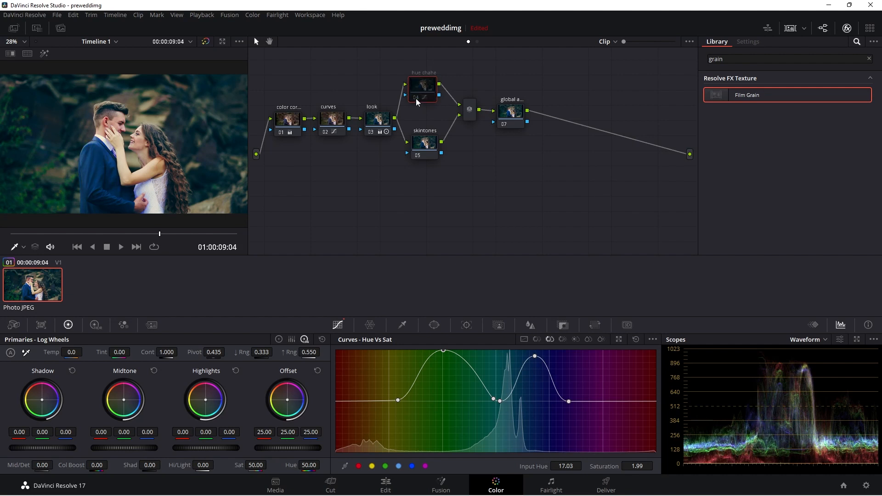
click(416, 98)
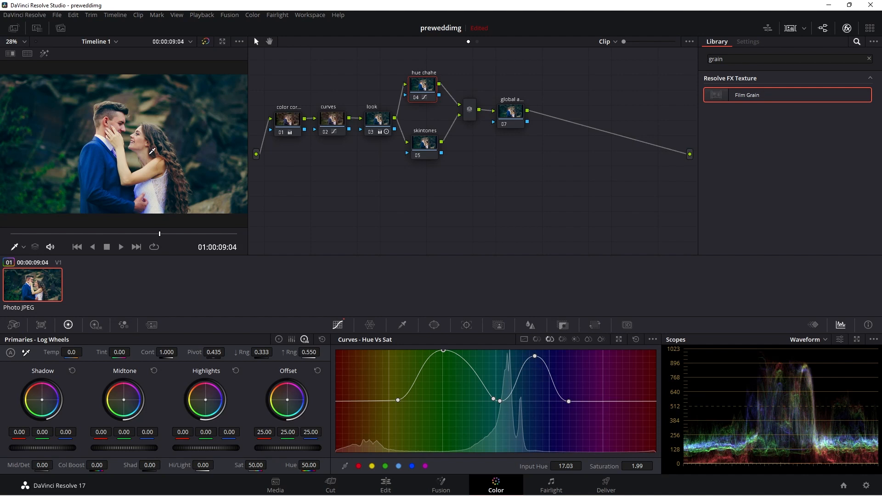
Step: Open Hue vs Lum and brighten the greens with a three-point peak of about 1.95 gain
click(562, 339)
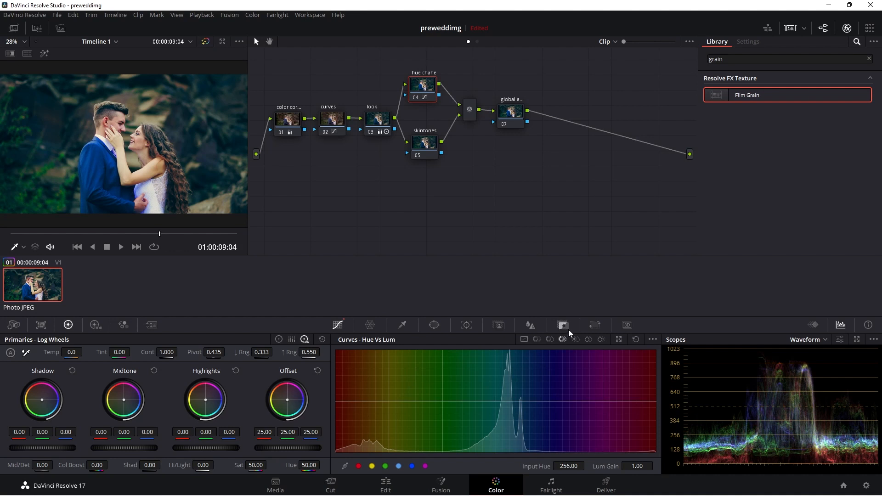
click(405, 401)
click(488, 401)
drag(442, 401, 443, 352)
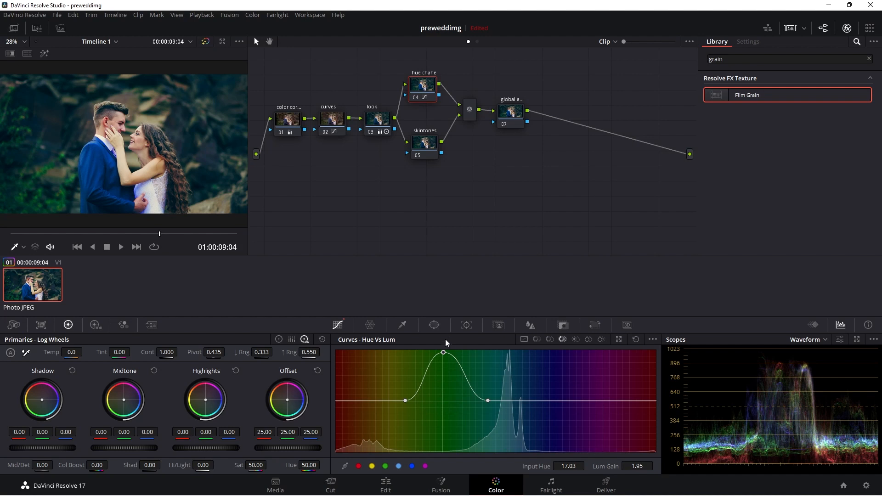
drag(445, 353, 446, 343)
click(417, 98)
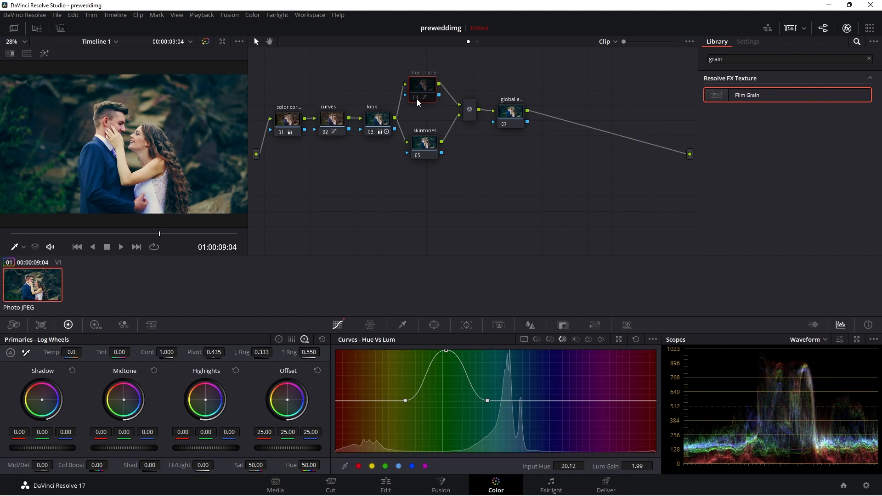
Step: Select the skintones node, open the HSL Qualifier and pick the couple's skin in the viewer, highlighting the selection
click(426, 144)
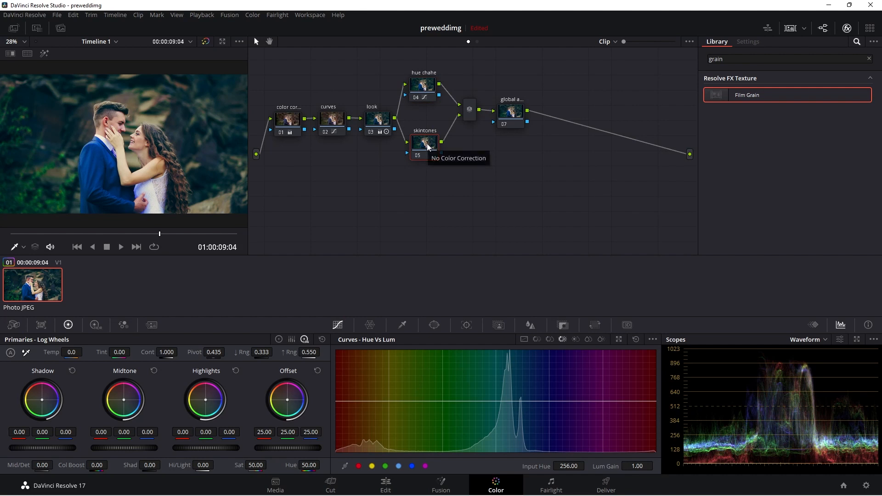
click(403, 325)
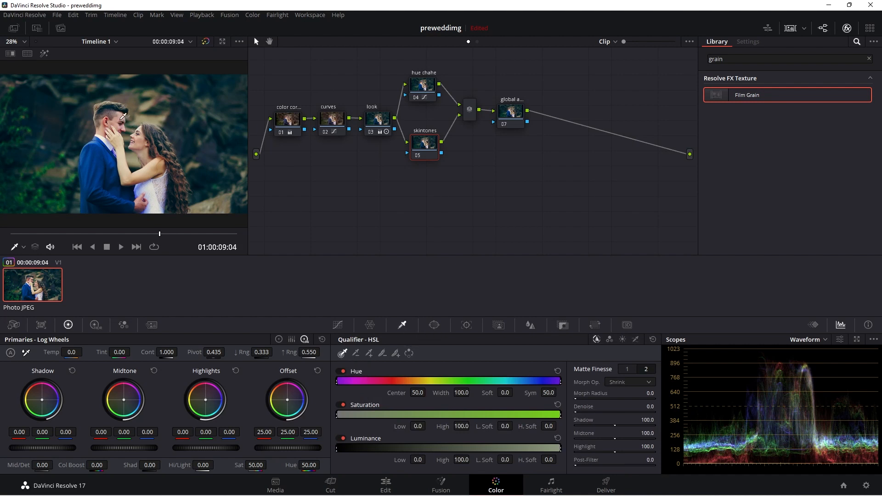
drag(121, 116, 118, 128)
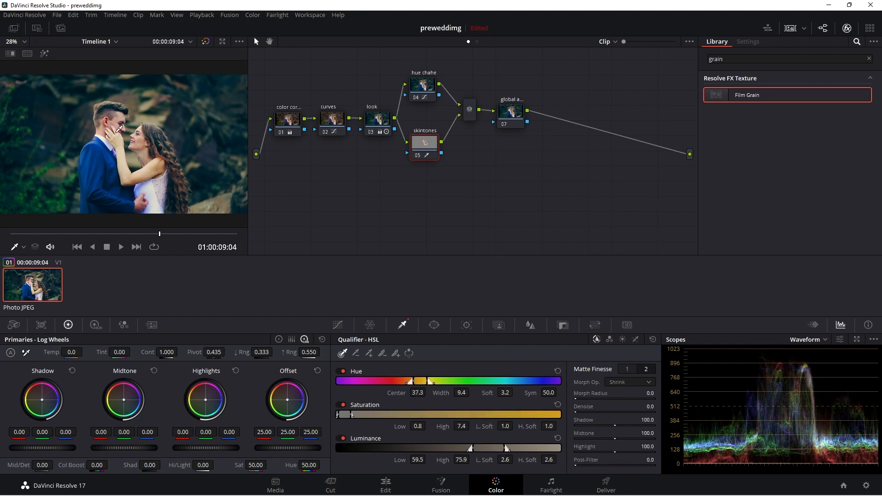
key(shift+h)
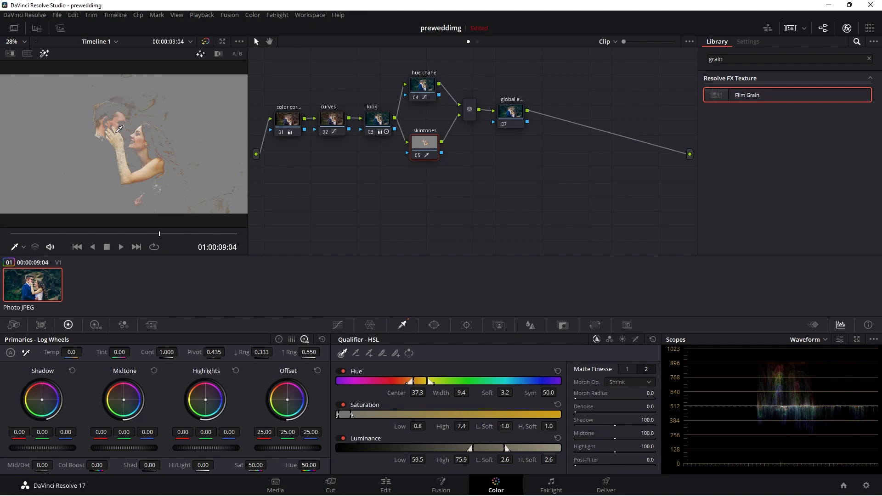
drag(119, 140, 111, 121)
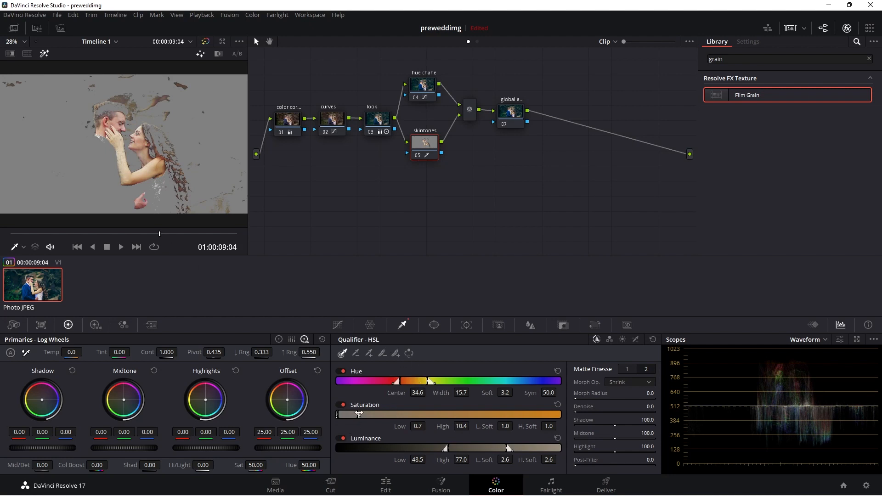
Step: Refine the skin qualifier to hue center 37.5 width 30.8, saturation high 58.7 and luminance 60.0 to 76.8
drag(445, 448, 342, 453)
drag(356, 414, 521, 410)
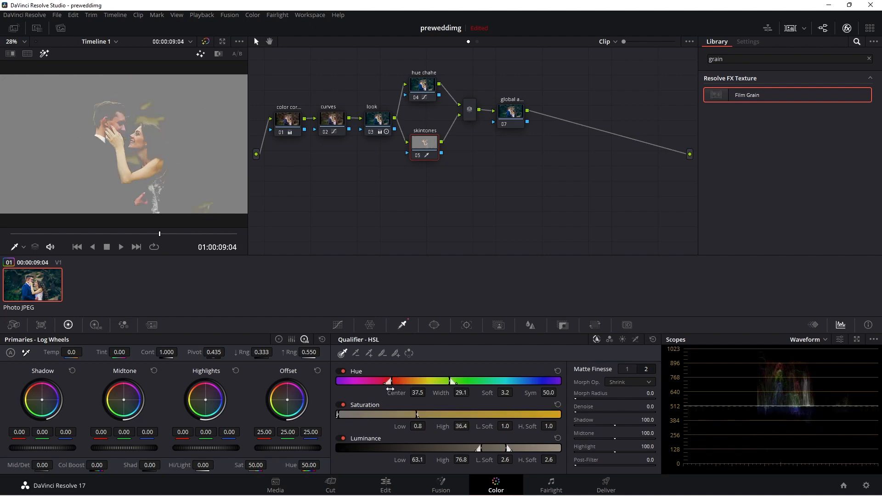
drag(391, 391, 467, 414)
mouse_move(480, 451)
mouse_down()
mouse_move(447, 450)
mouse_move(473, 450)
mouse_up()
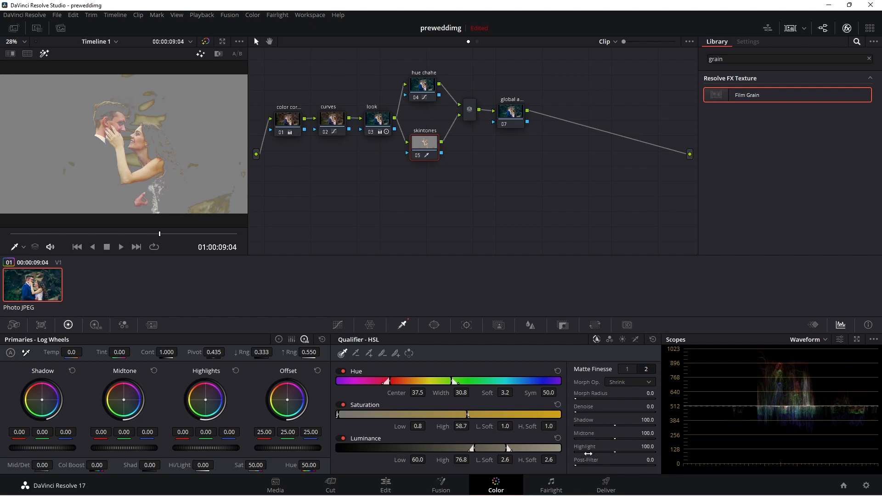
Step: Set the matte finesse Blur Radius to about 81.1 and Denoise to about 13.6, then turn off the highlight
click(628, 369)
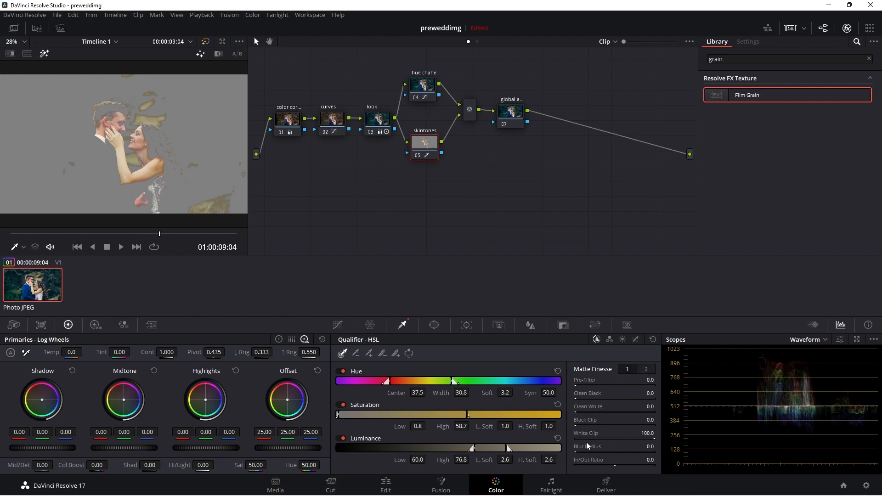
drag(581, 447, 652, 447)
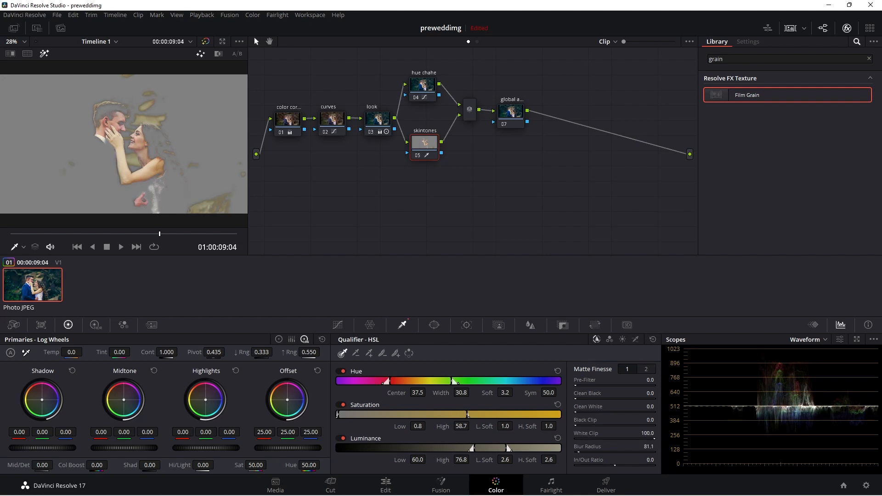
click(646, 369)
drag(584, 413, 585, 413)
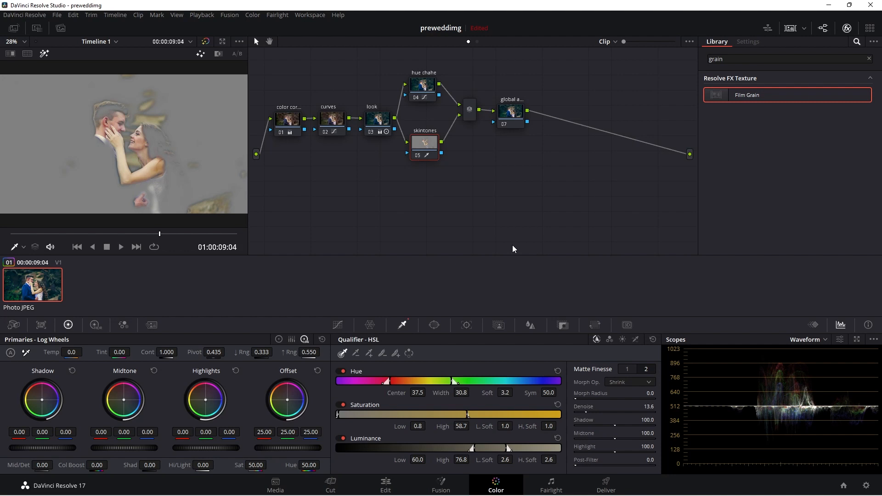
key(shift+h)
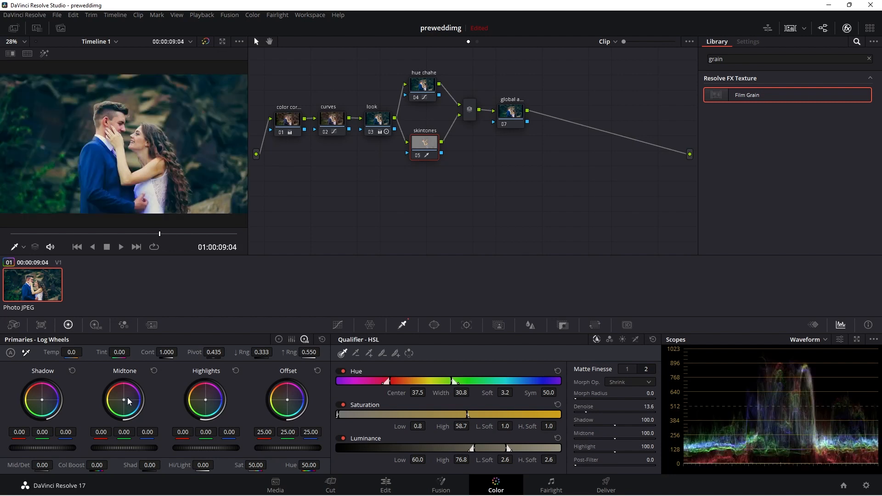
Step: Switch to primary color wheels, nudge the skin node's Gamma wheel slightly warmer, and toggle the node to compare
click(278, 339)
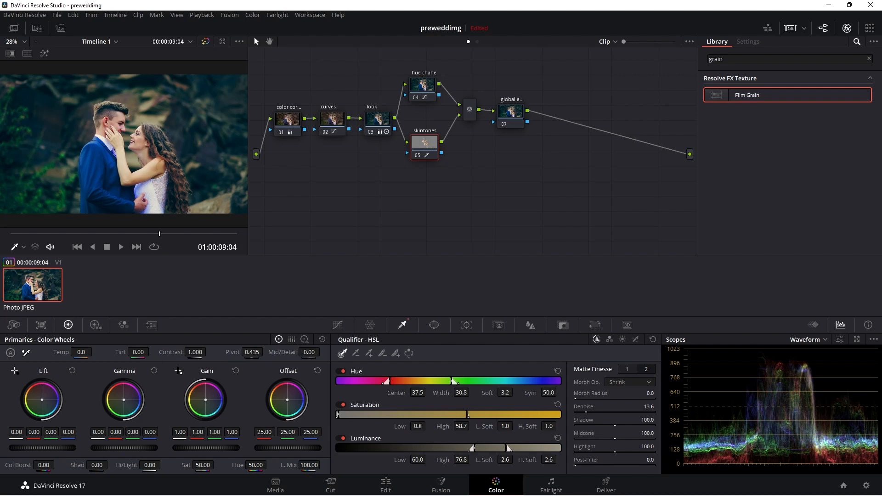
drag(124, 400, 124, 398)
click(418, 157)
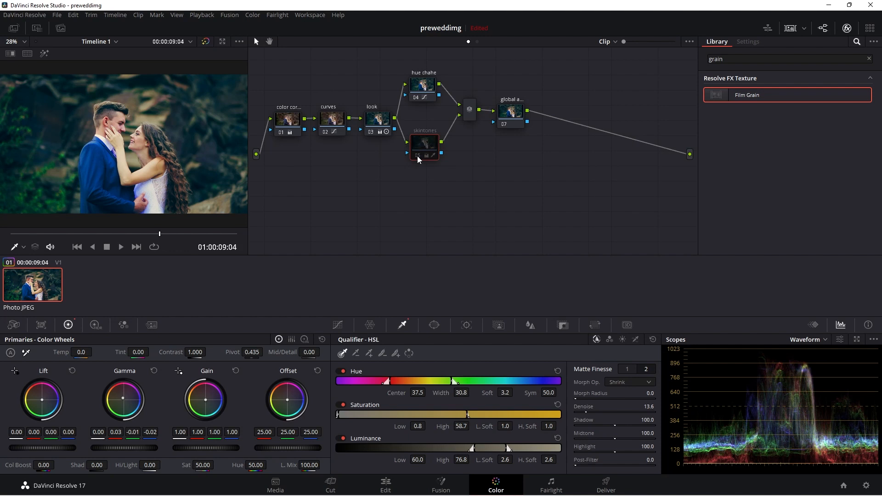
click(418, 157)
click(418, 157)
click(418, 156)
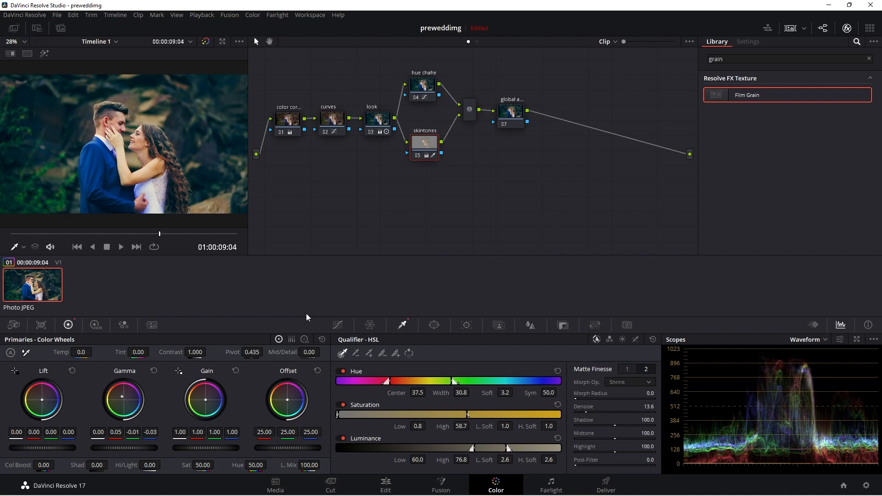
click(419, 156)
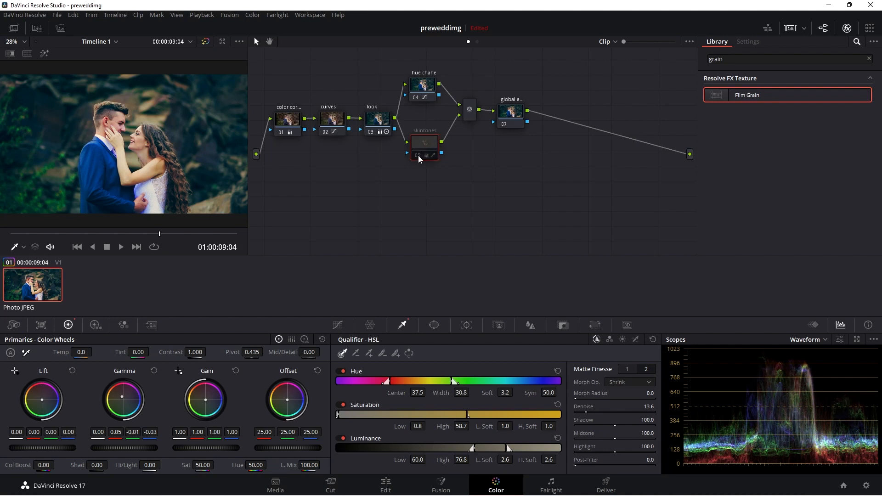
click(418, 157)
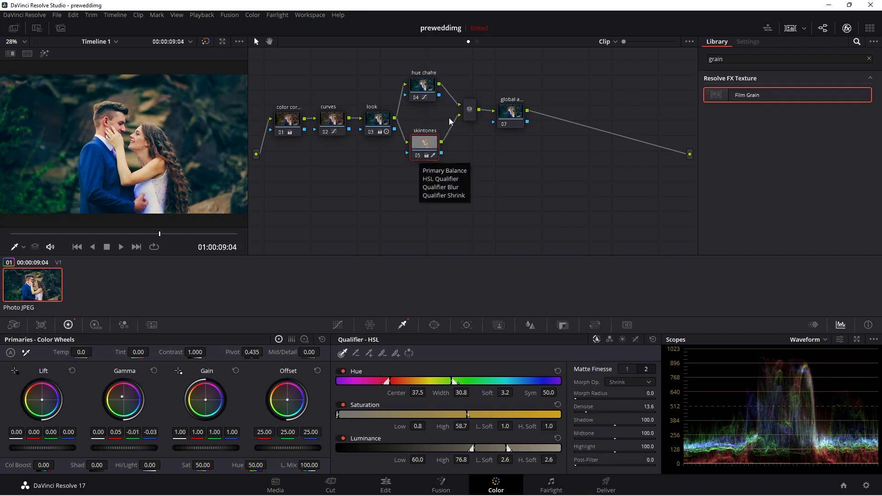
Step: Select the global adjustment node, open Blur and lower the radius to 0.44
click(511, 114)
drag(511, 112, 510, 113)
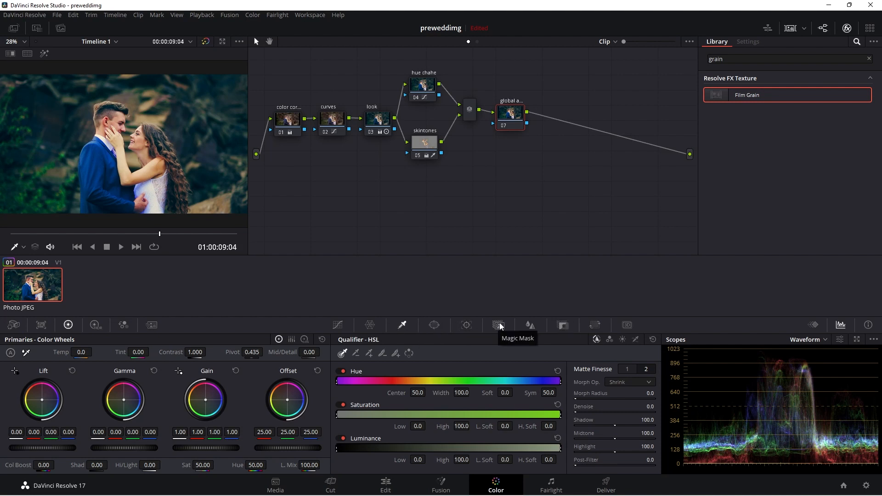
click(528, 326)
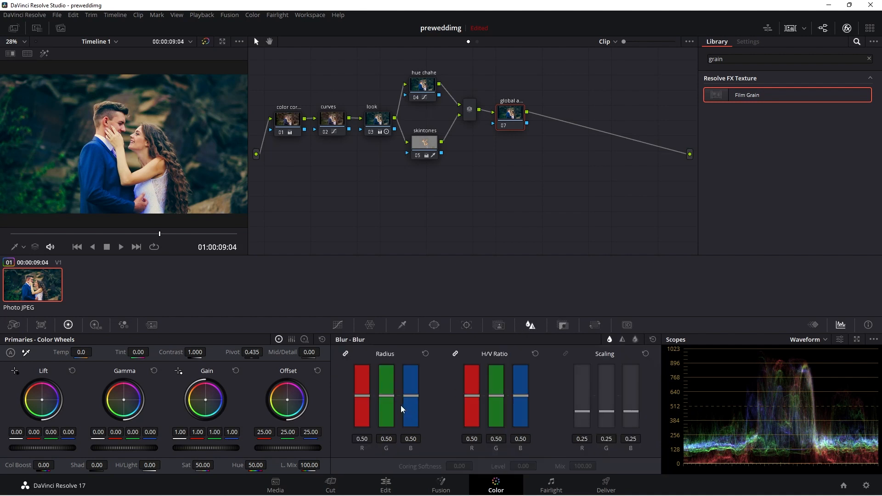
drag(389, 394, 385, 398)
drag(387, 403, 387, 404)
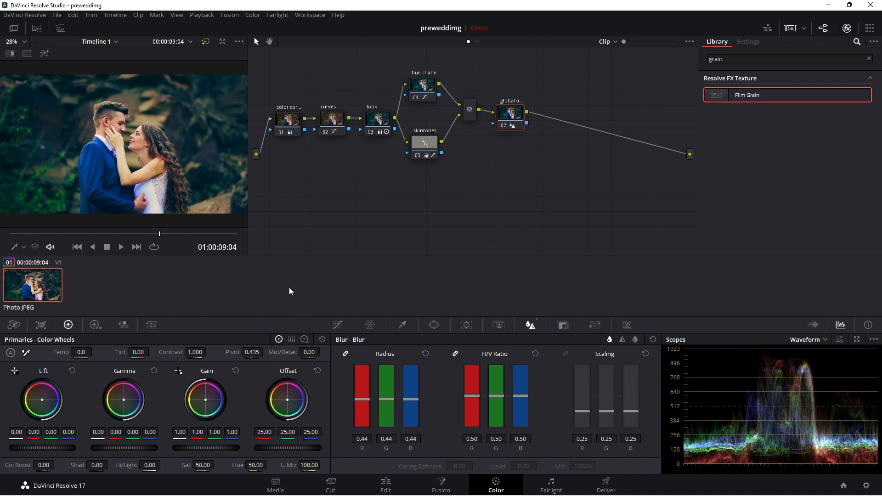
Step: Toggle the global node and the whole grade off and on to compare before and after
click(503, 127)
click(503, 126)
drag(575, 76, 600, 94)
key(alt+d)
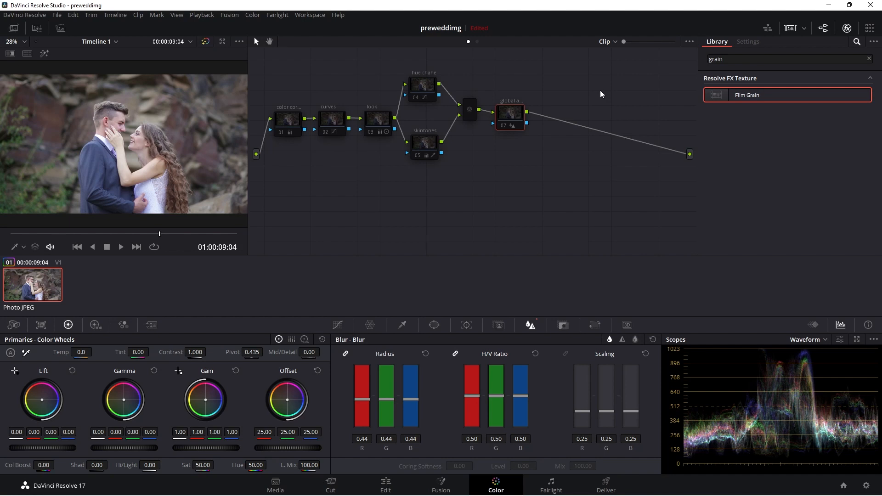
key(alt+d)
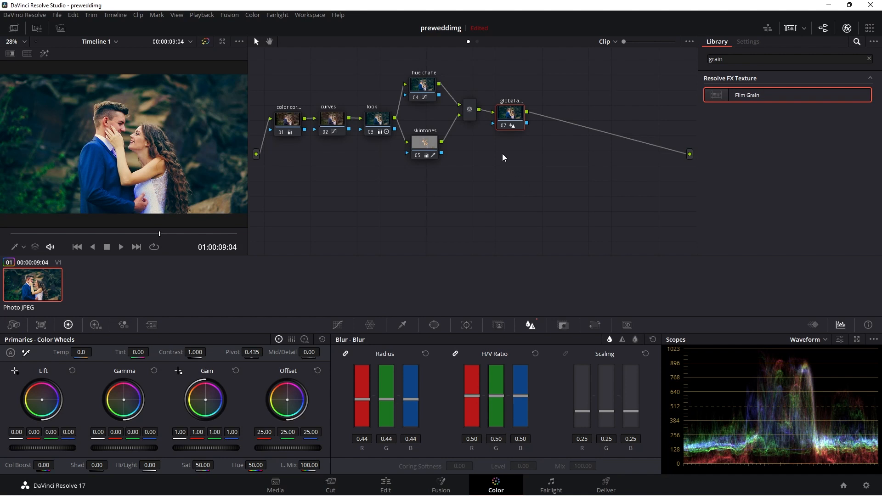
Step: Toggle each node off and on in turn to compare its contribution to the grade
drag(428, 87, 428, 91)
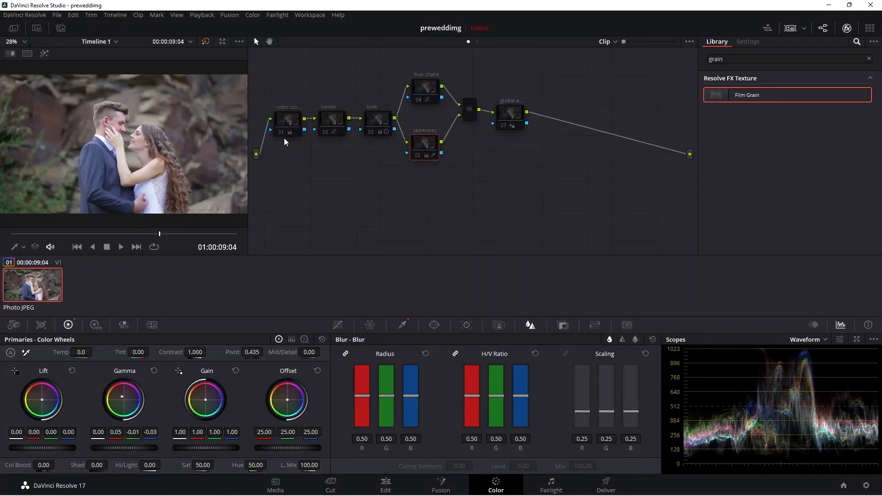
click(283, 137)
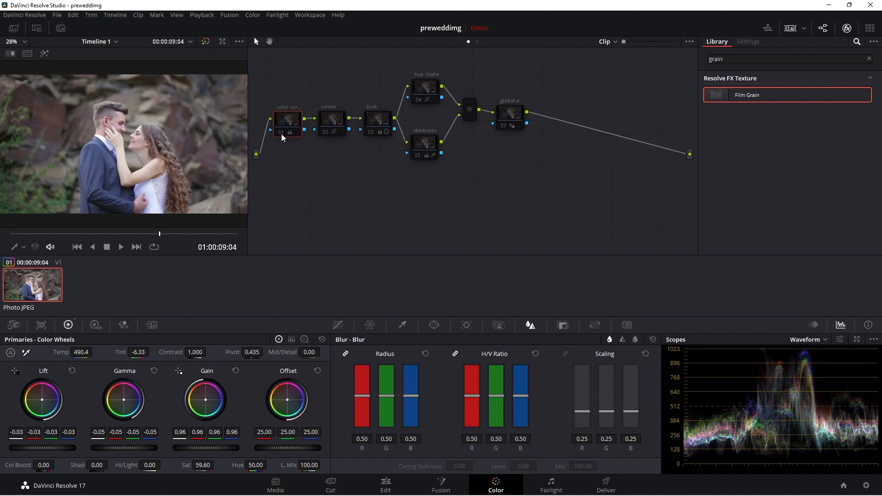
click(281, 134)
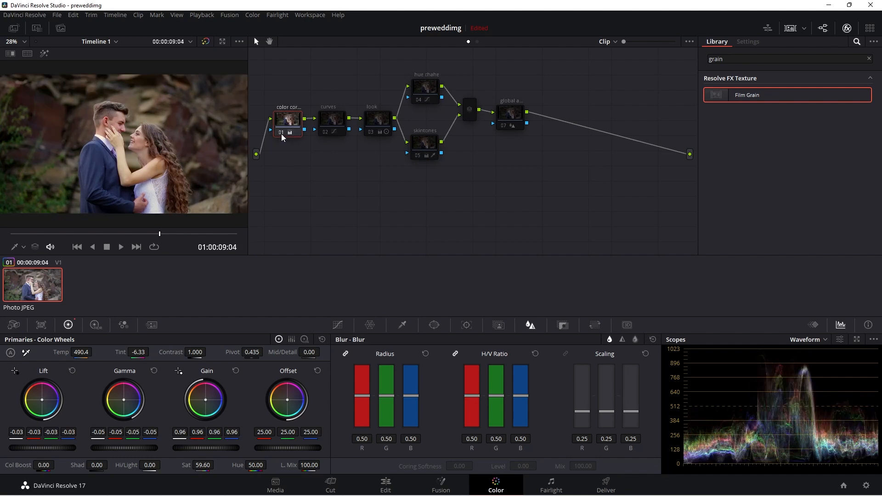
click(325, 132)
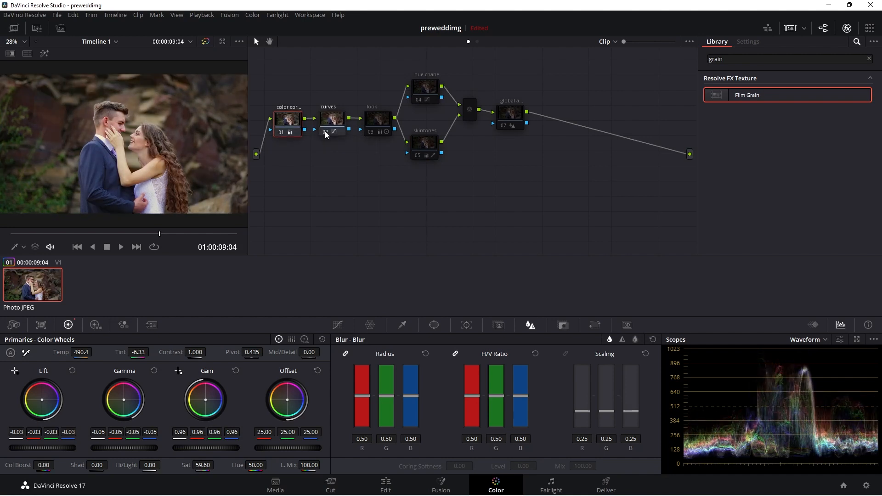
click(331, 122)
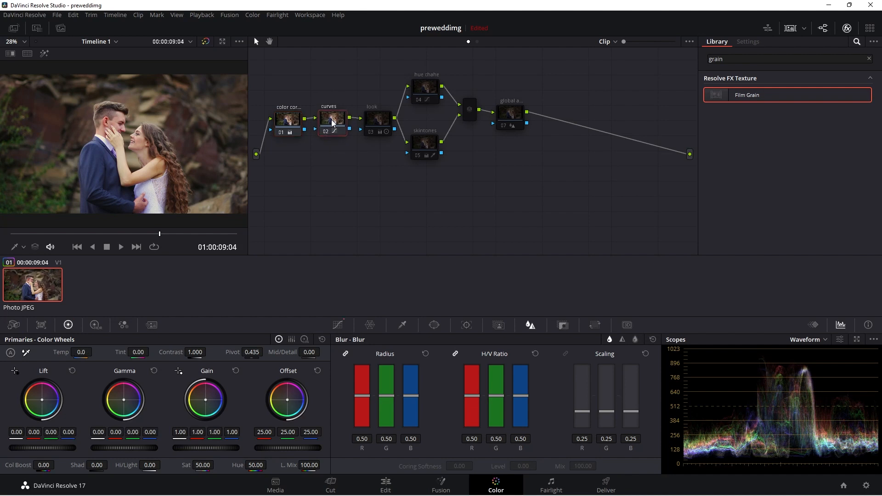
click(371, 133)
click(380, 124)
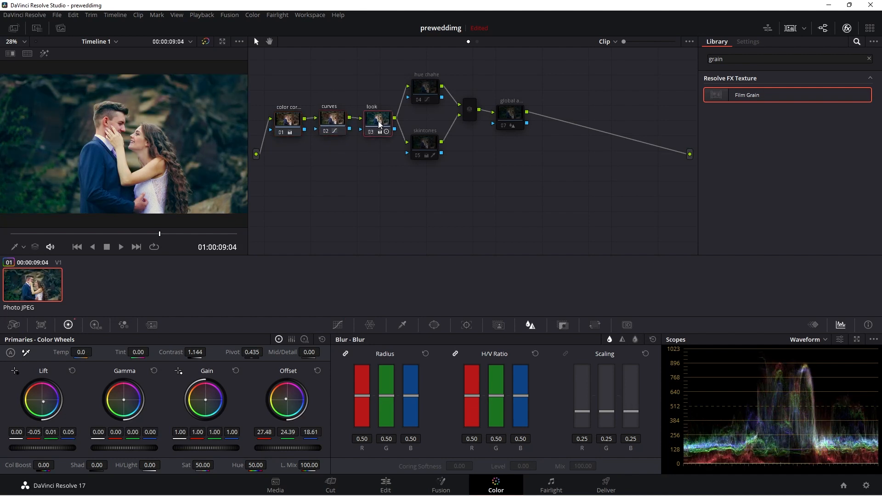
click(427, 89)
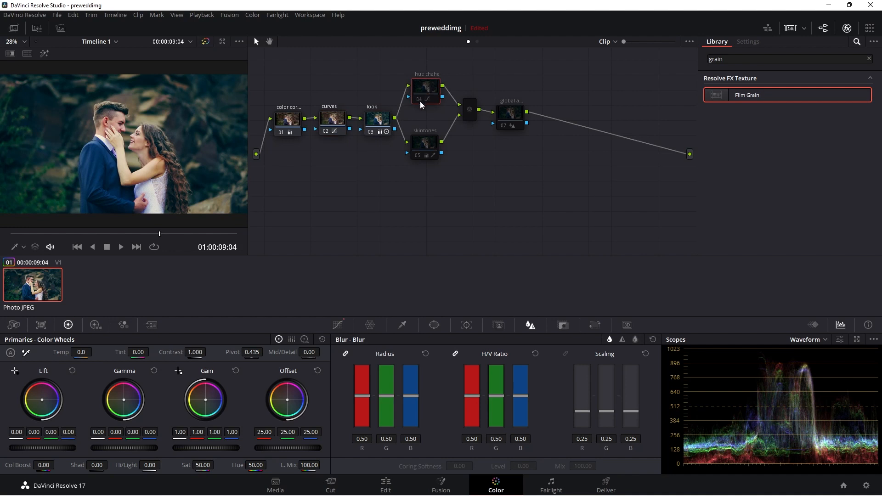
click(420, 102)
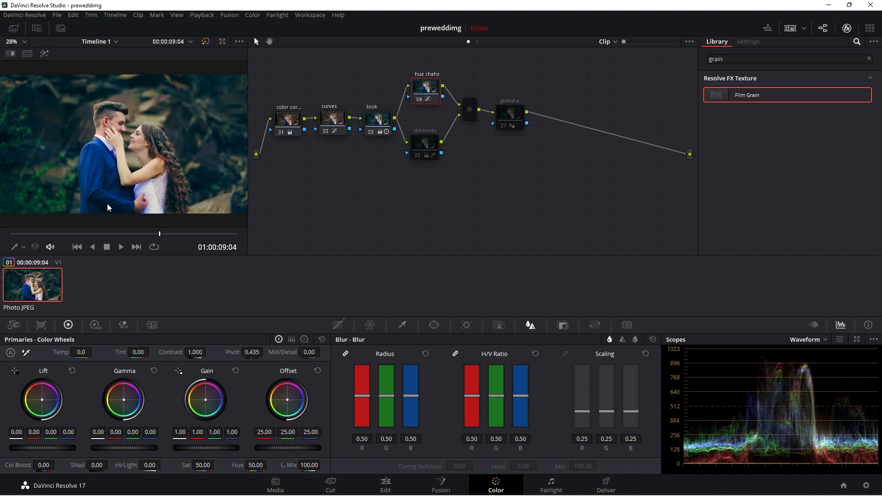
click(426, 144)
click(419, 156)
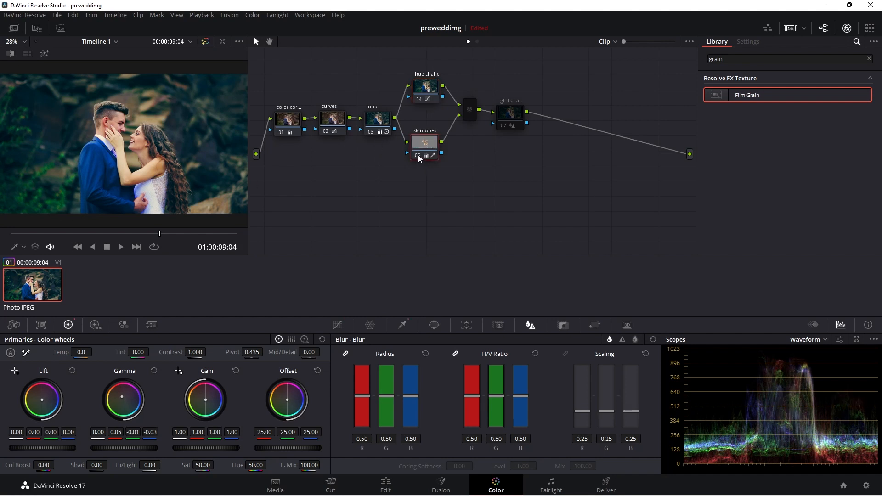
click(509, 113)
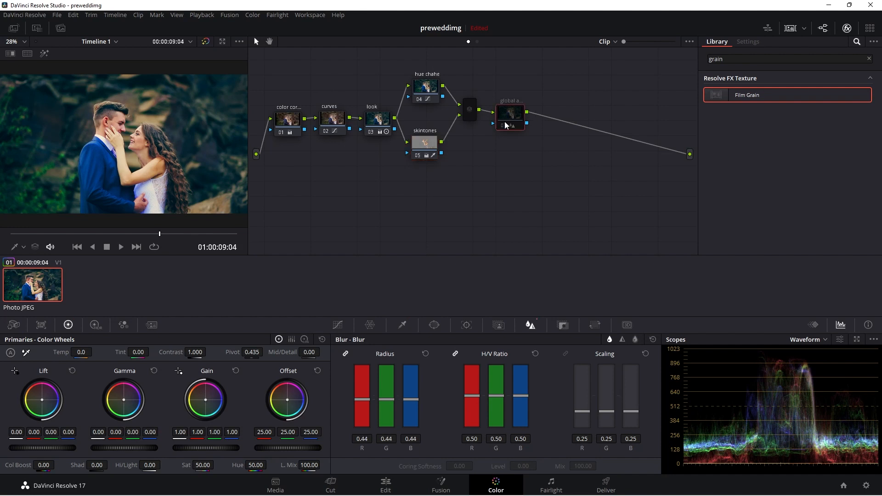
click(505, 130)
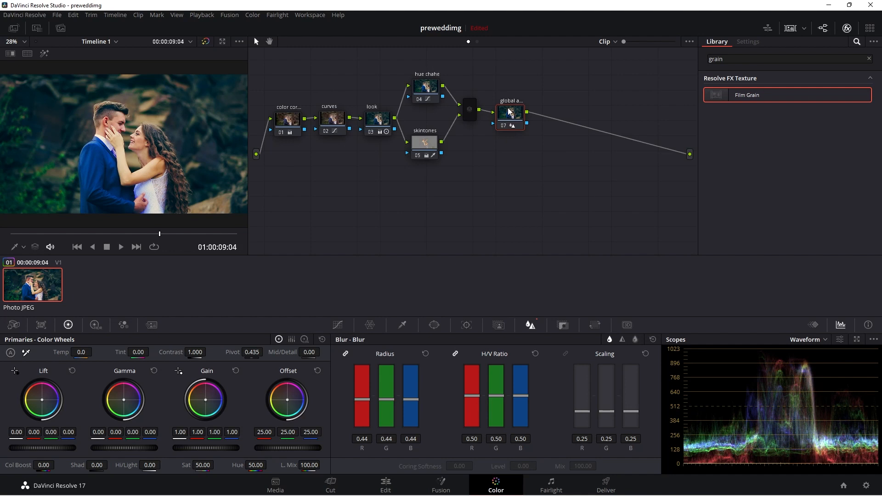
drag(509, 112, 513, 116)
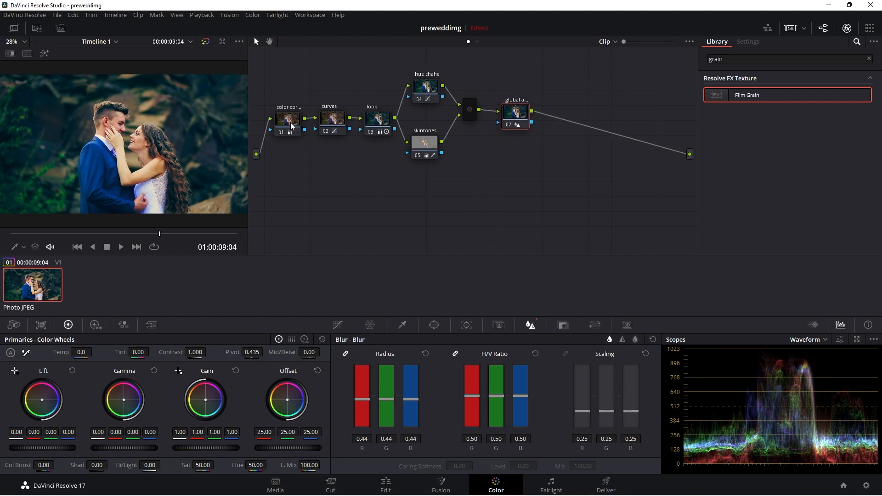